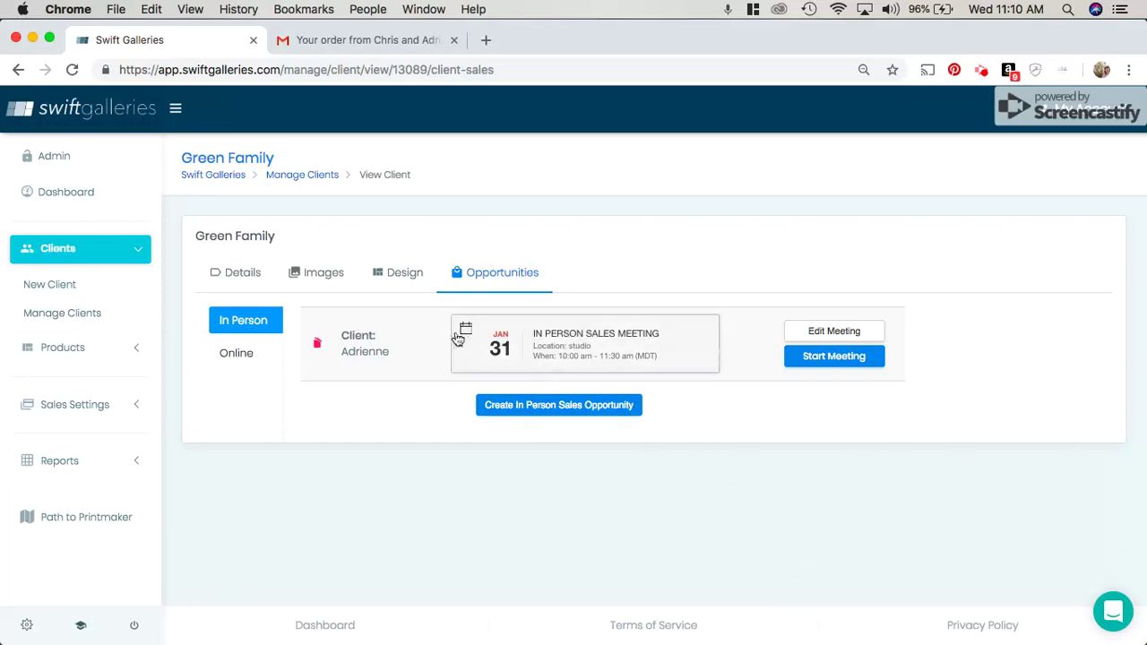
# Step: Start the in-person sales meeting for the Green Family gallery from the client's Opportunities tab
pyautogui.click(563, 348)
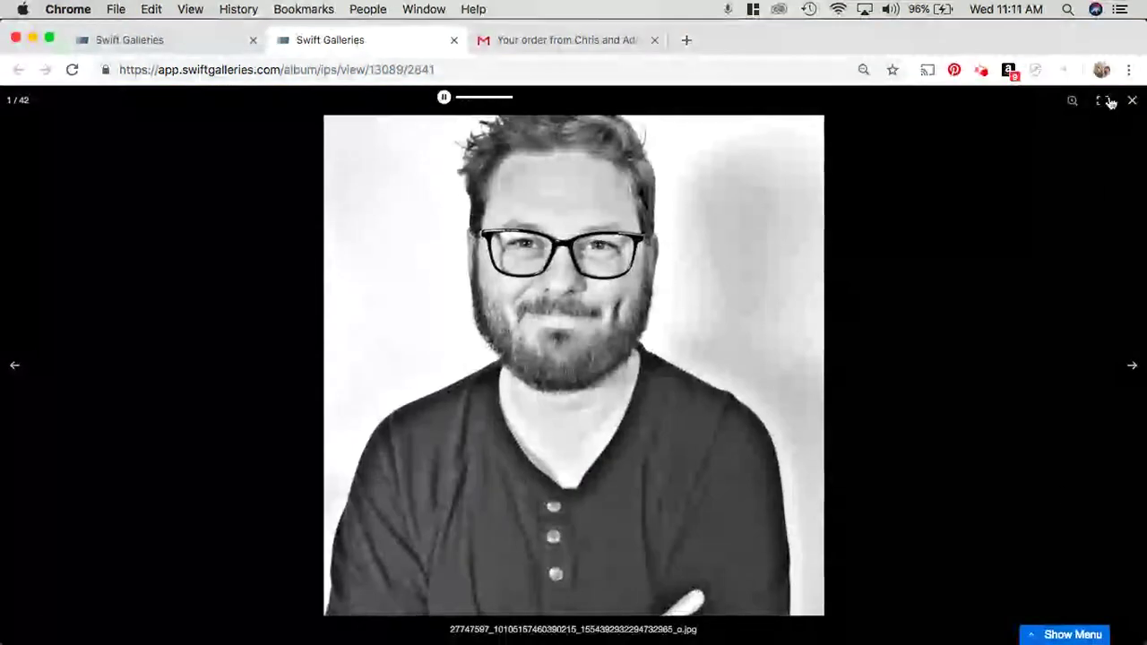
pyautogui.click(1101, 104)
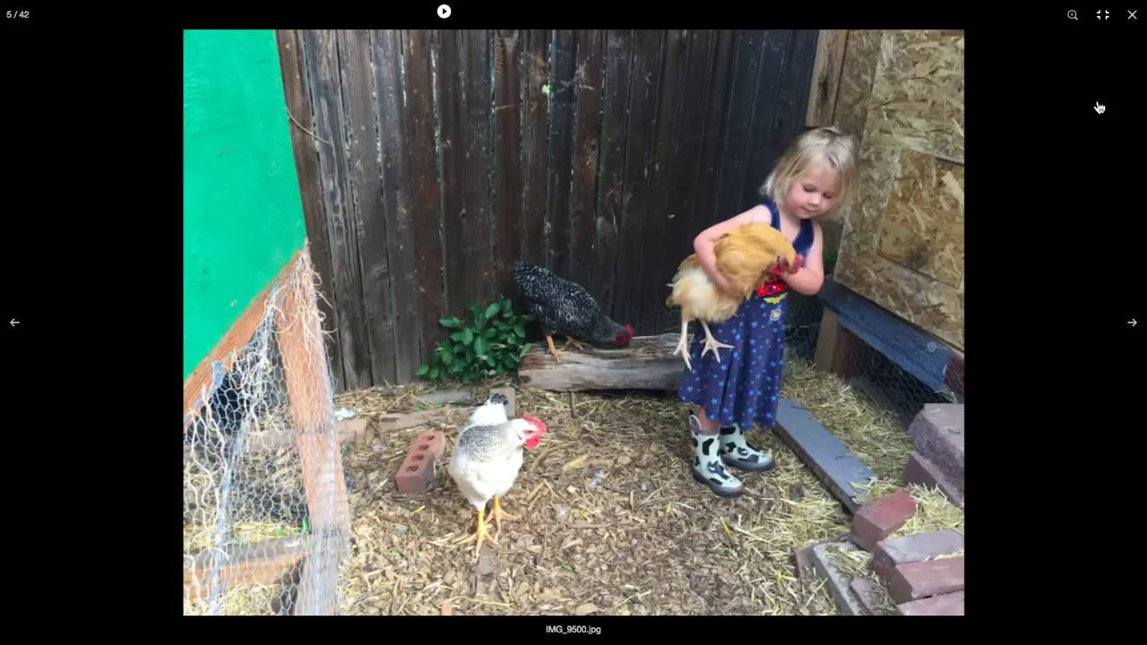
pyautogui.press('Right')
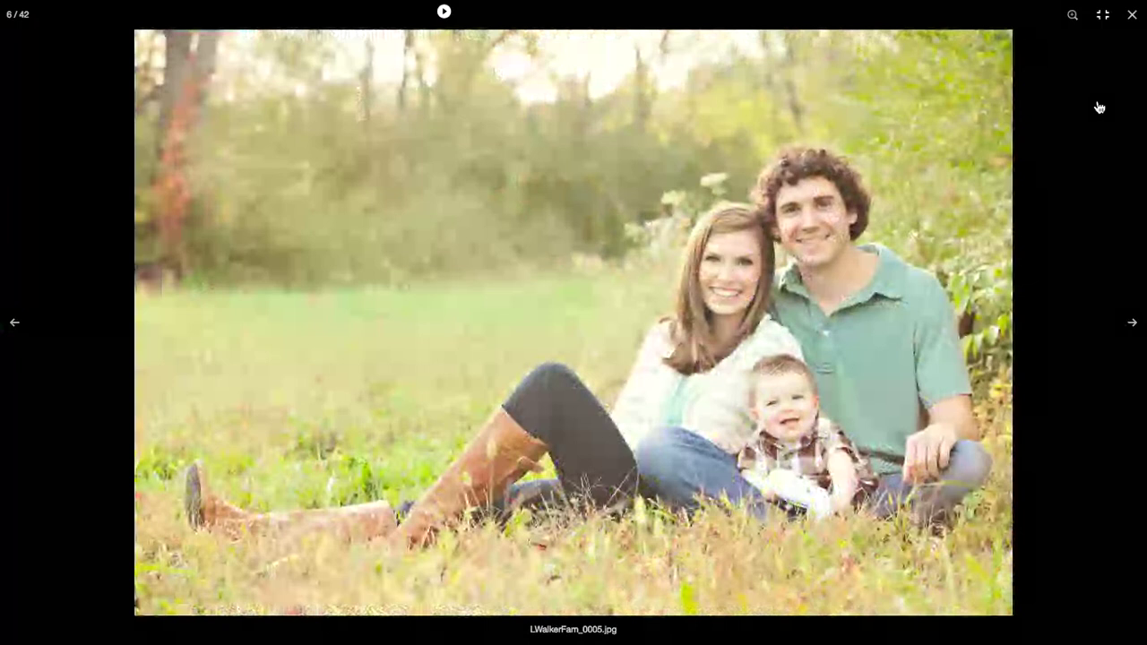
pyautogui.click(1132, 16)
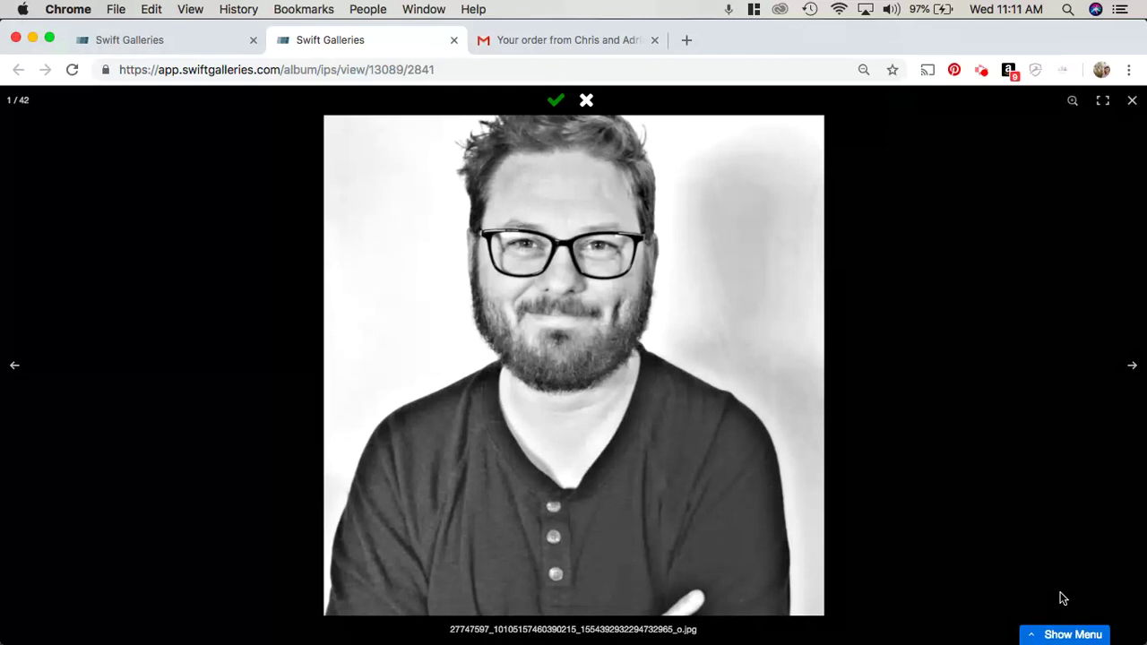
# Step: View three photos full screen, close the viewer, and choose Compare Images
pyautogui.click(1102, 100)
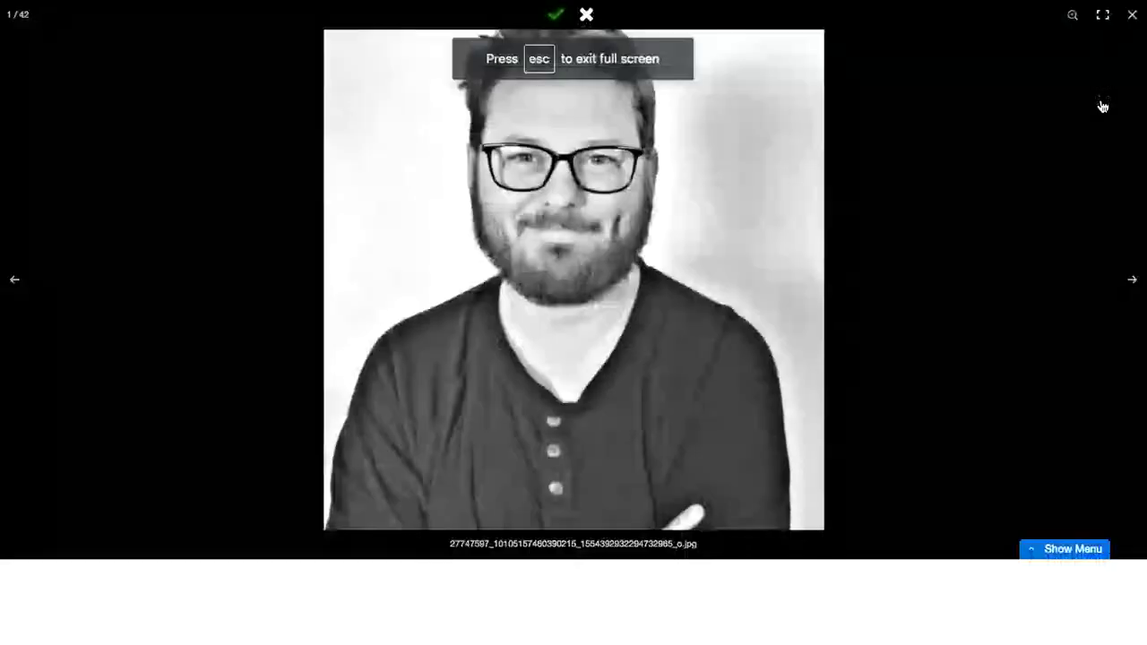
pyautogui.press('Right')
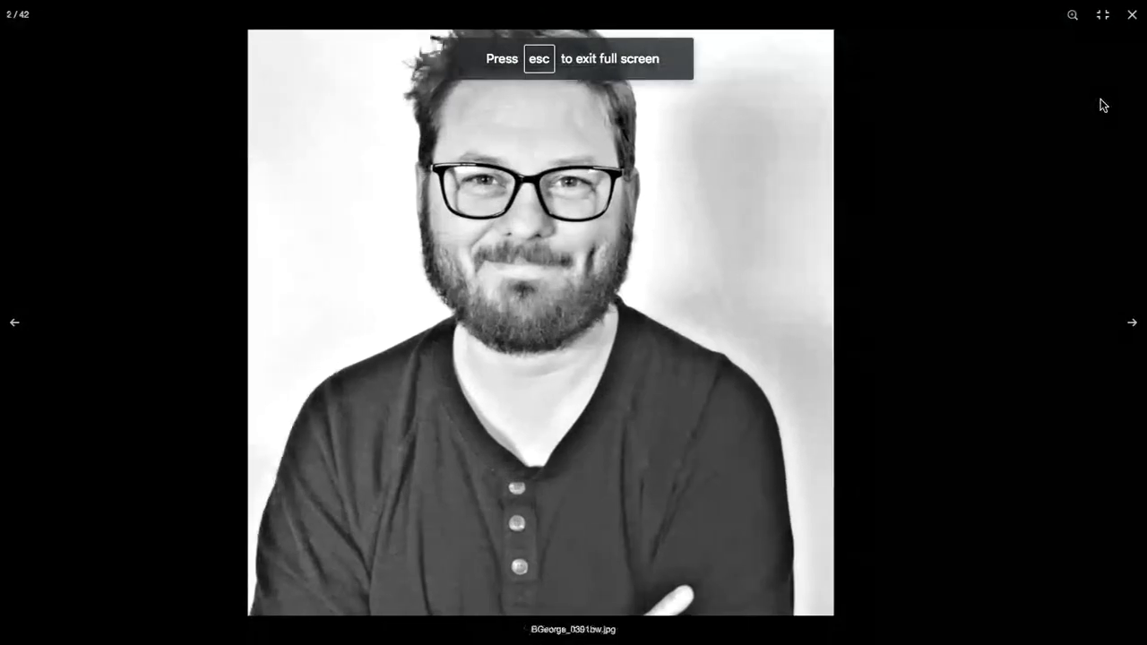
pyautogui.press('Right')
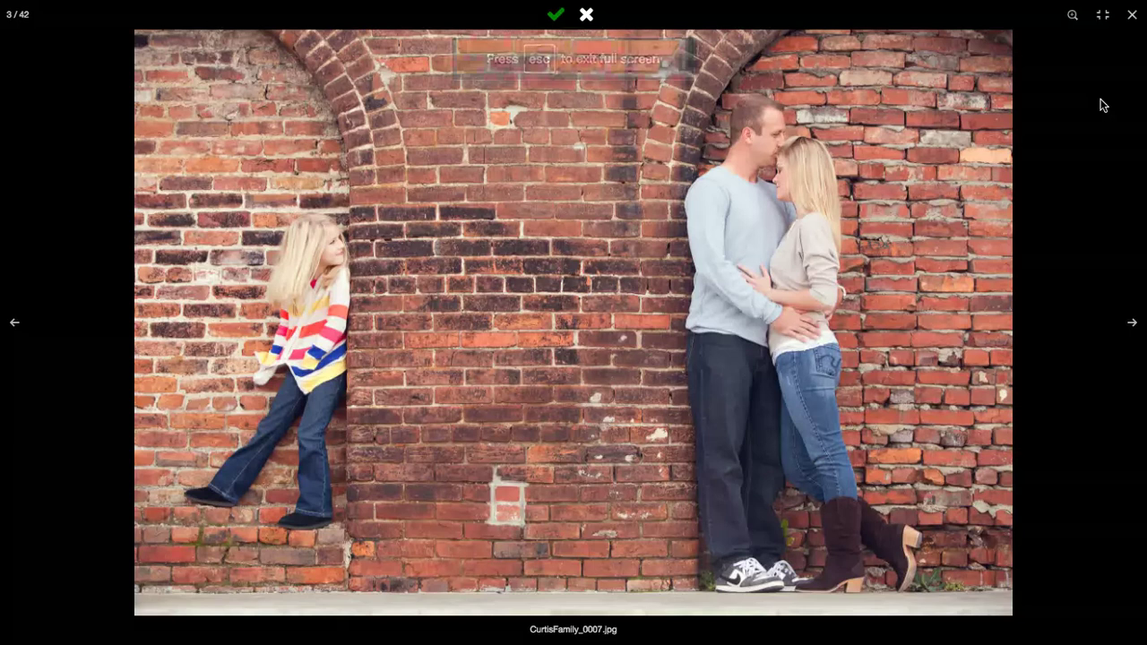
pyautogui.press('Right')
pyautogui.press('Right')
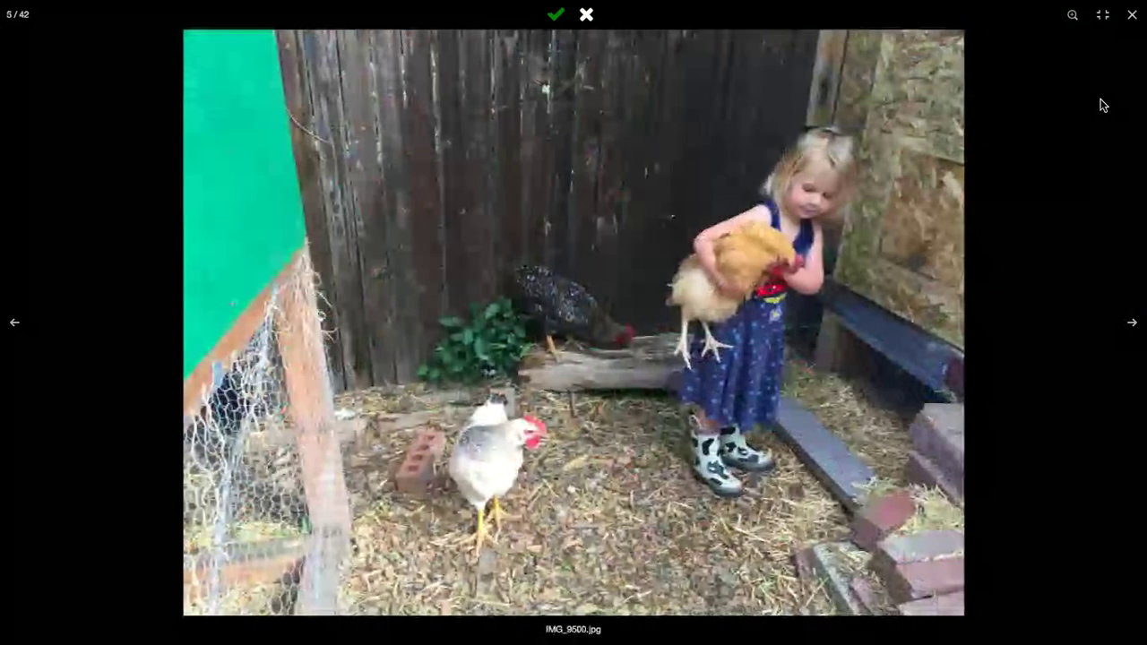
pyautogui.click(1130, 18)
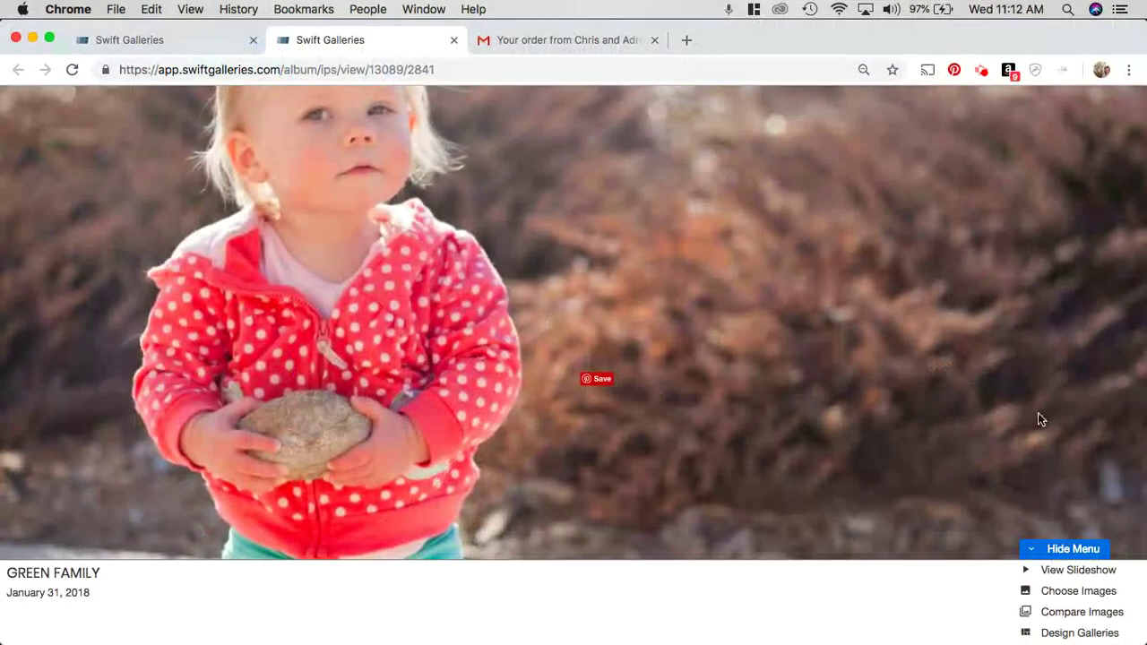
pyautogui.click(1068, 613)
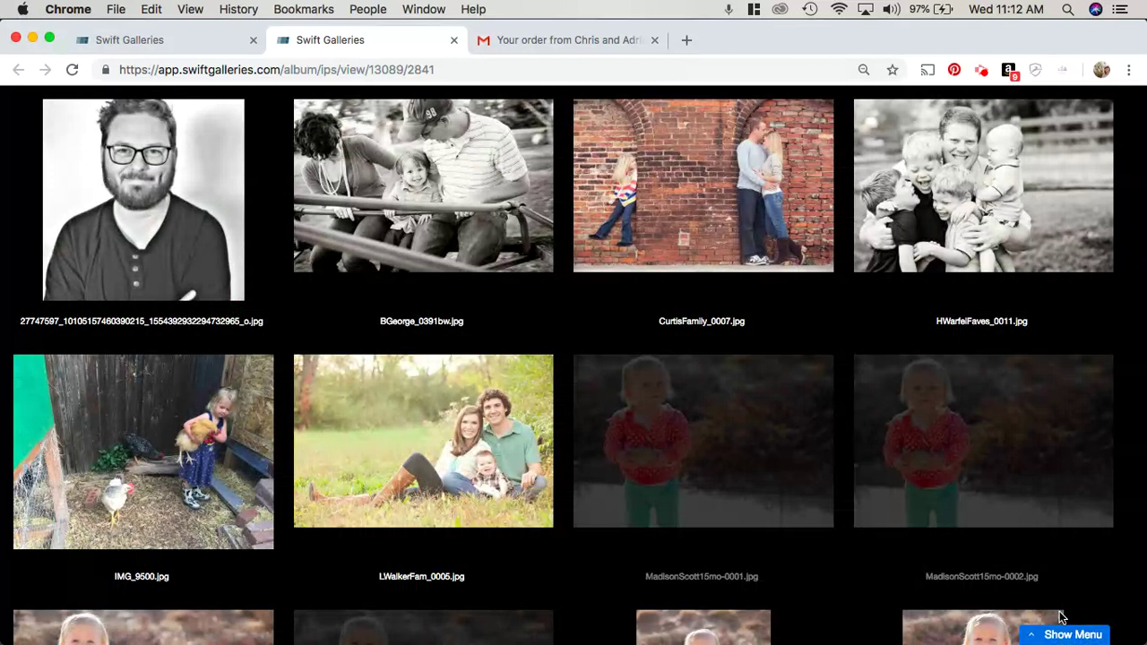
pyautogui.scroll(-3, 807, 335)
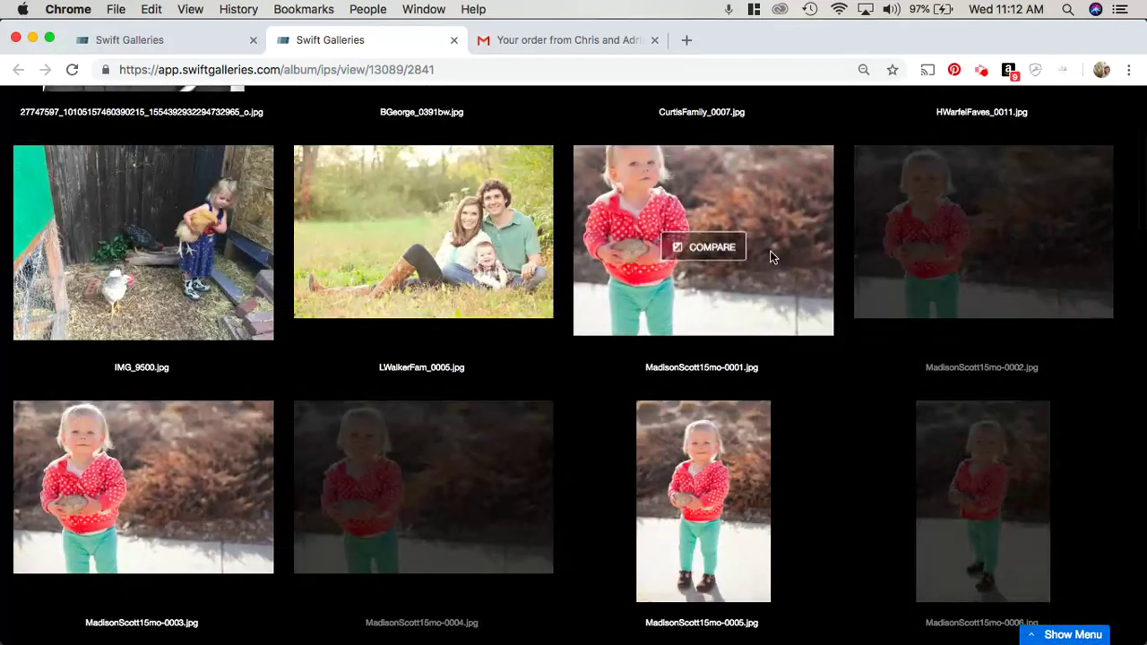
pyautogui.click(702, 246)
pyautogui.click(983, 247)
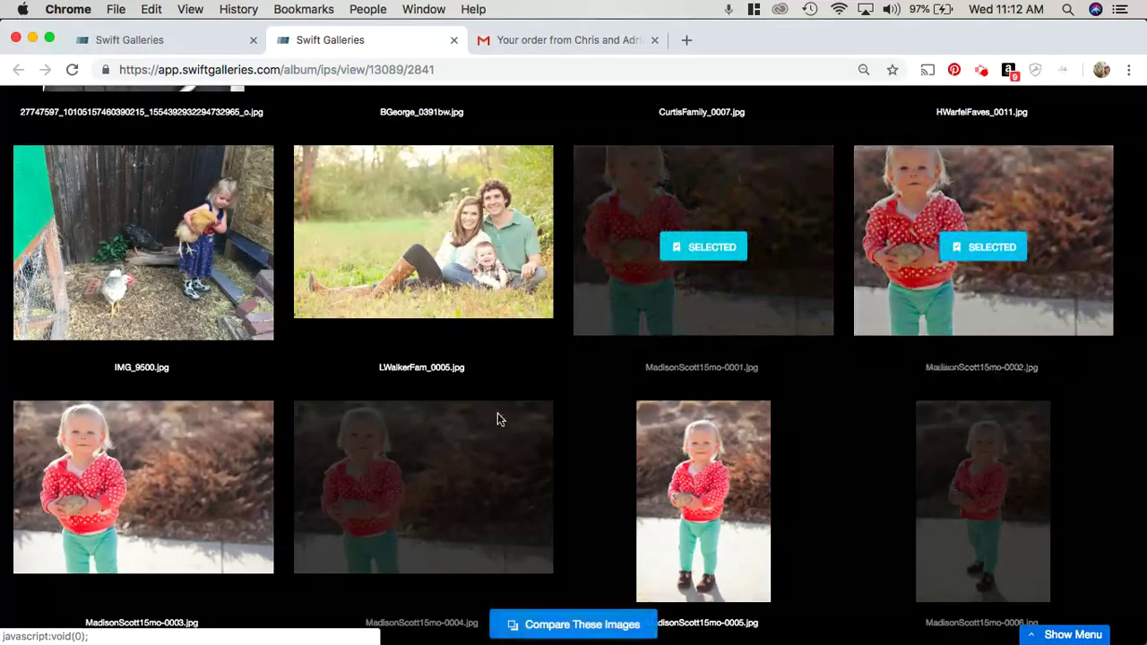
pyautogui.click(423, 501)
pyautogui.click(152, 502)
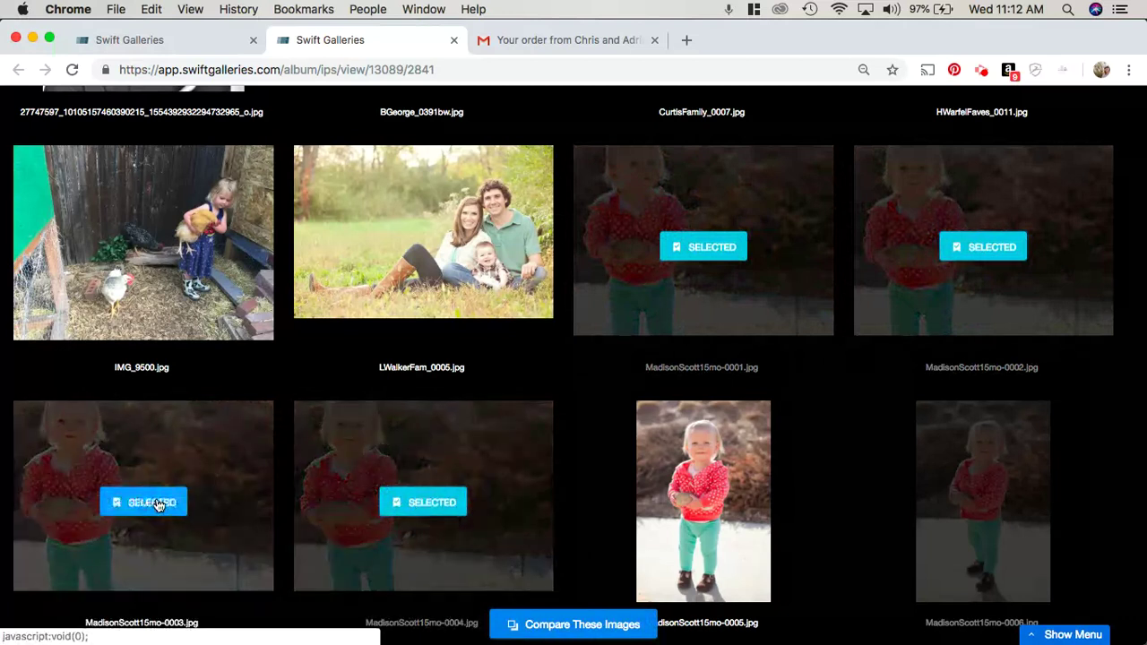
pyautogui.click(581, 624)
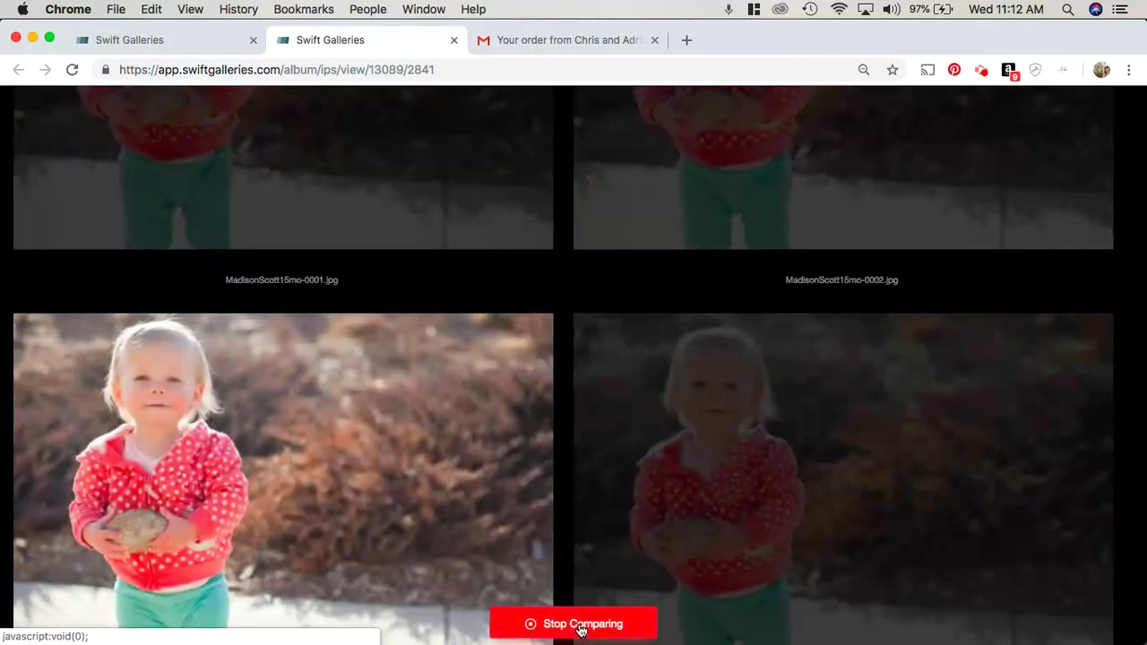
pyautogui.scroll(5, 862, 554)
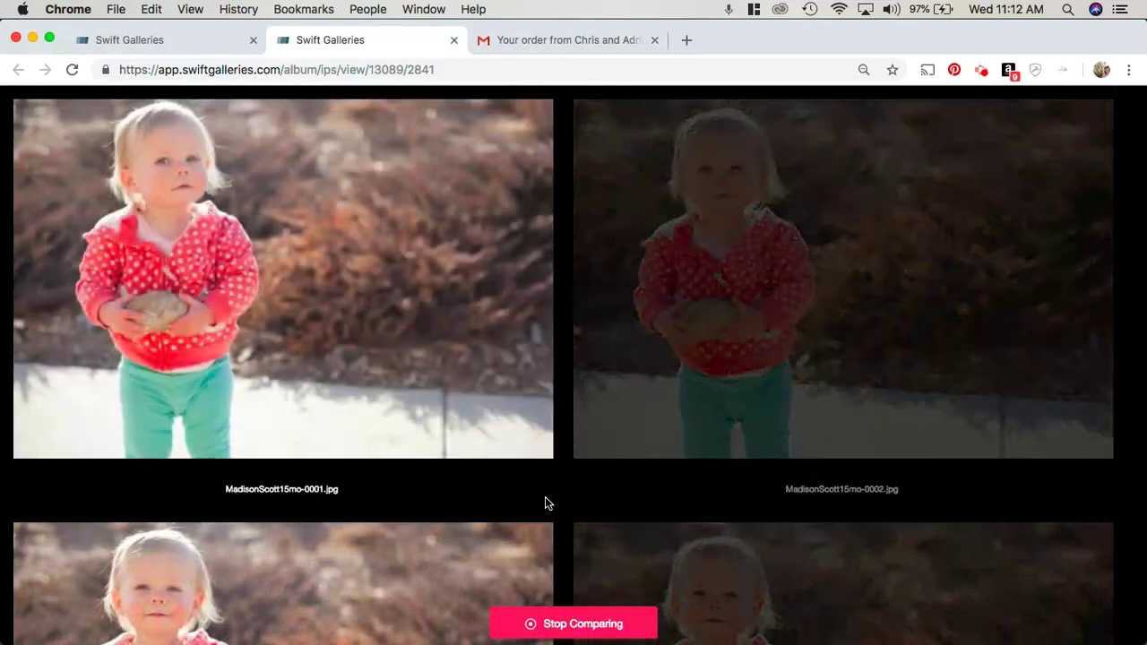
pyautogui.scroll(-3, 479, 466)
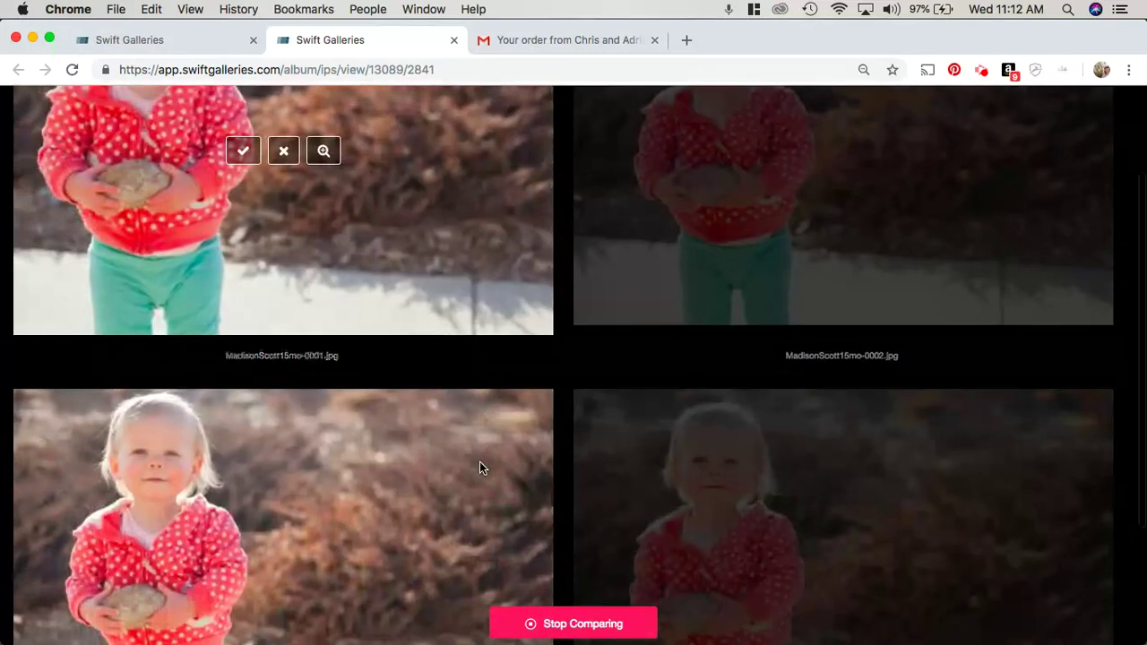
pyautogui.scroll(3, 478, 466)
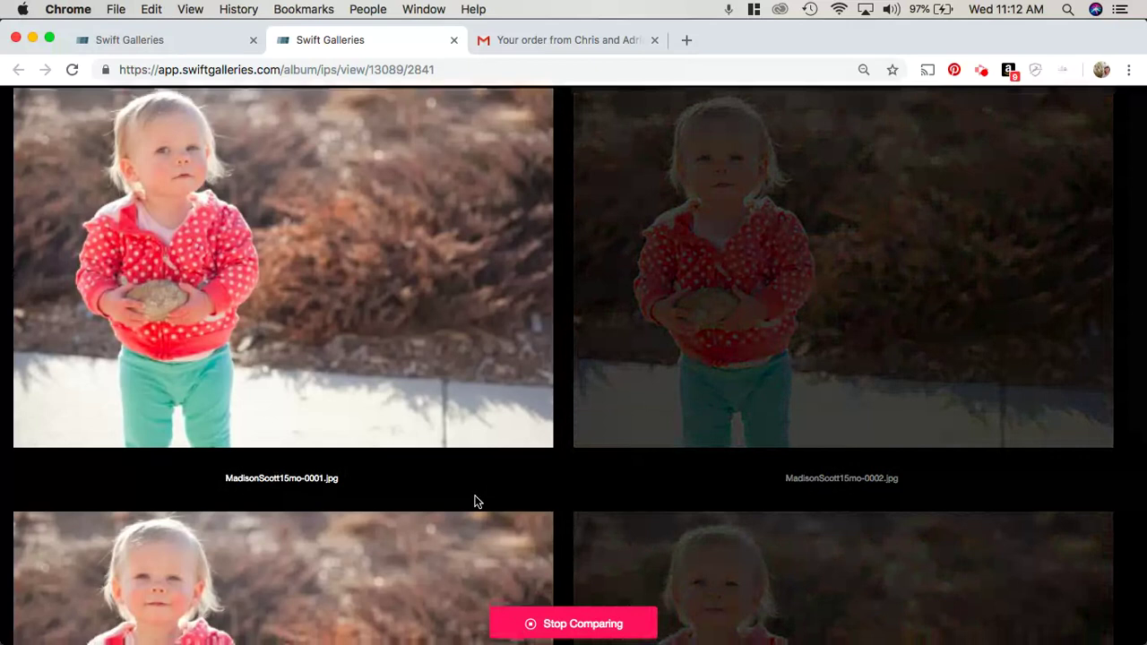
pyautogui.scroll(-5, 474, 501)
pyautogui.scroll(5, 474, 502)
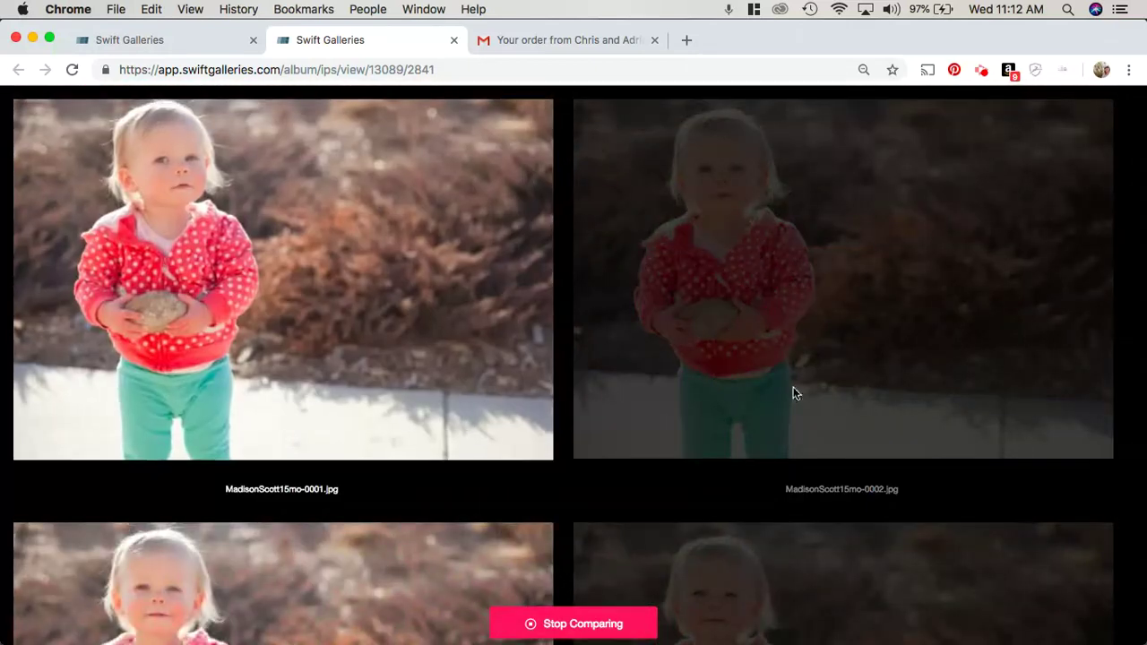
pyautogui.moveTo(927, 321)
pyautogui.click(843, 288)
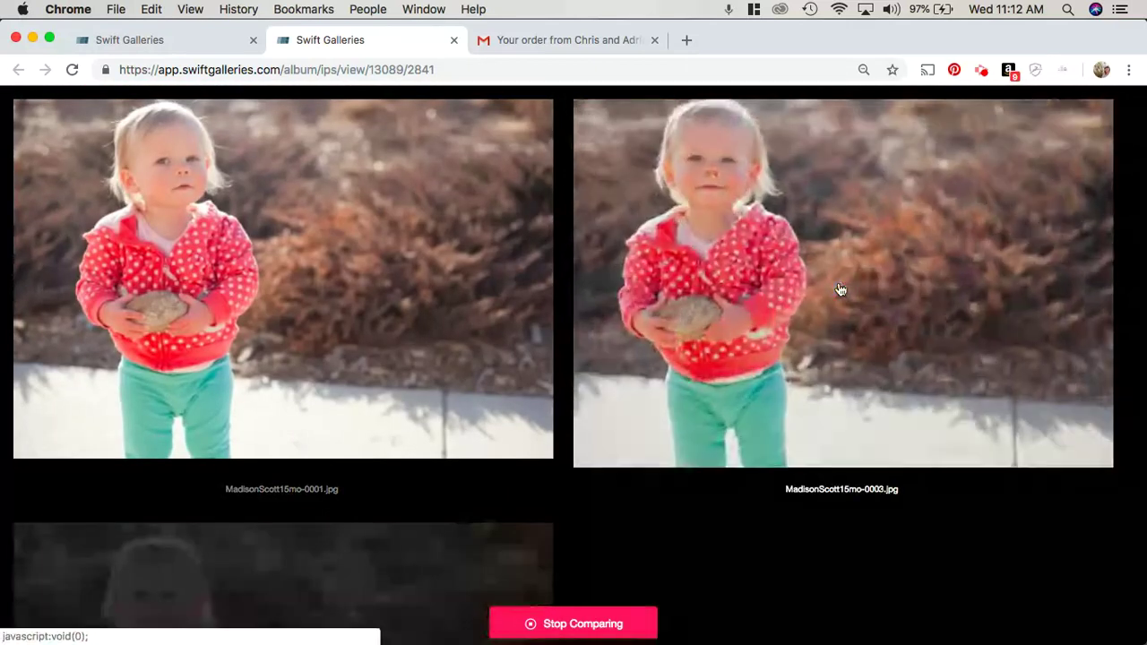
pyautogui.click(842, 287)
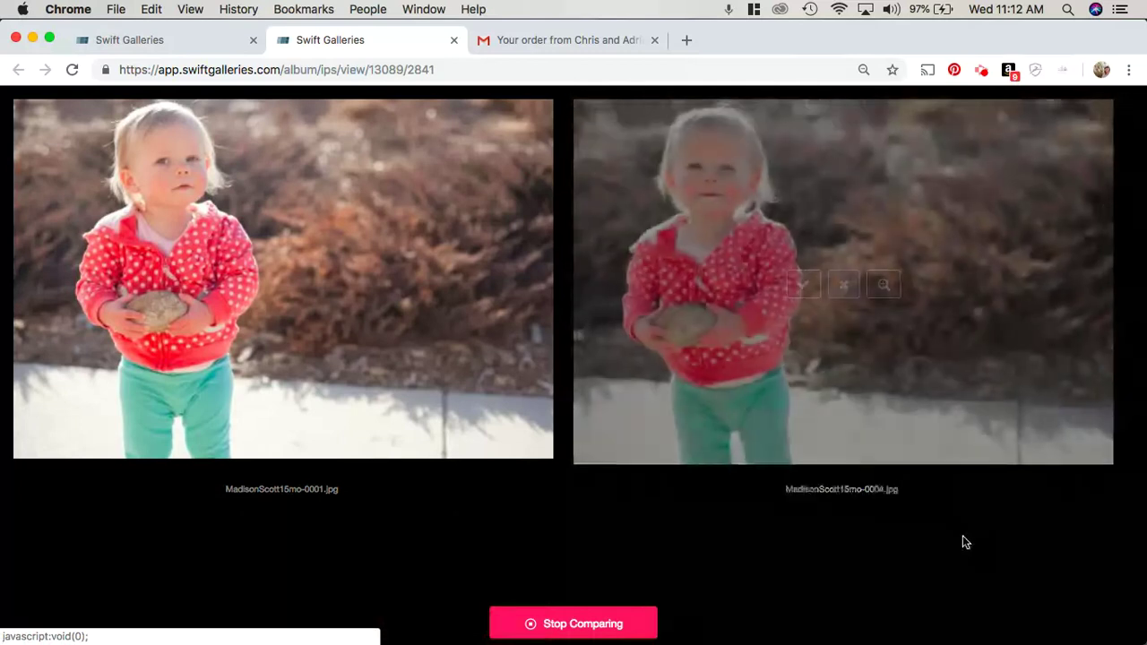
# Step: End the comparison and add the three-frame living-room design from Design Galleries to the cart
pyautogui.click(575, 627)
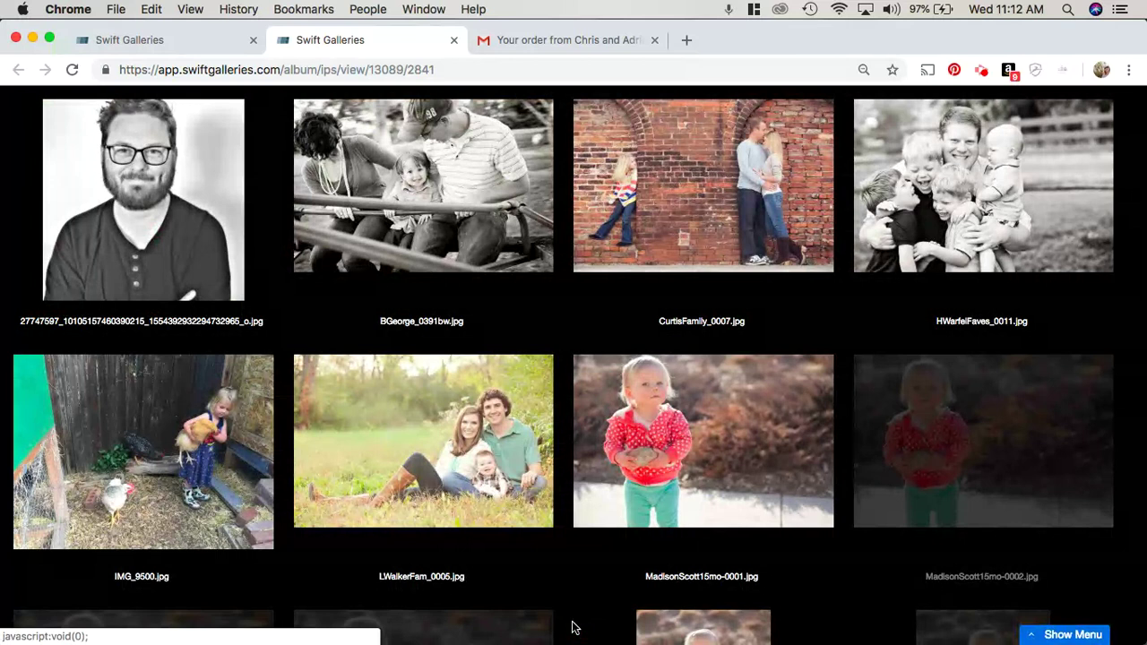
pyautogui.click(1066, 635)
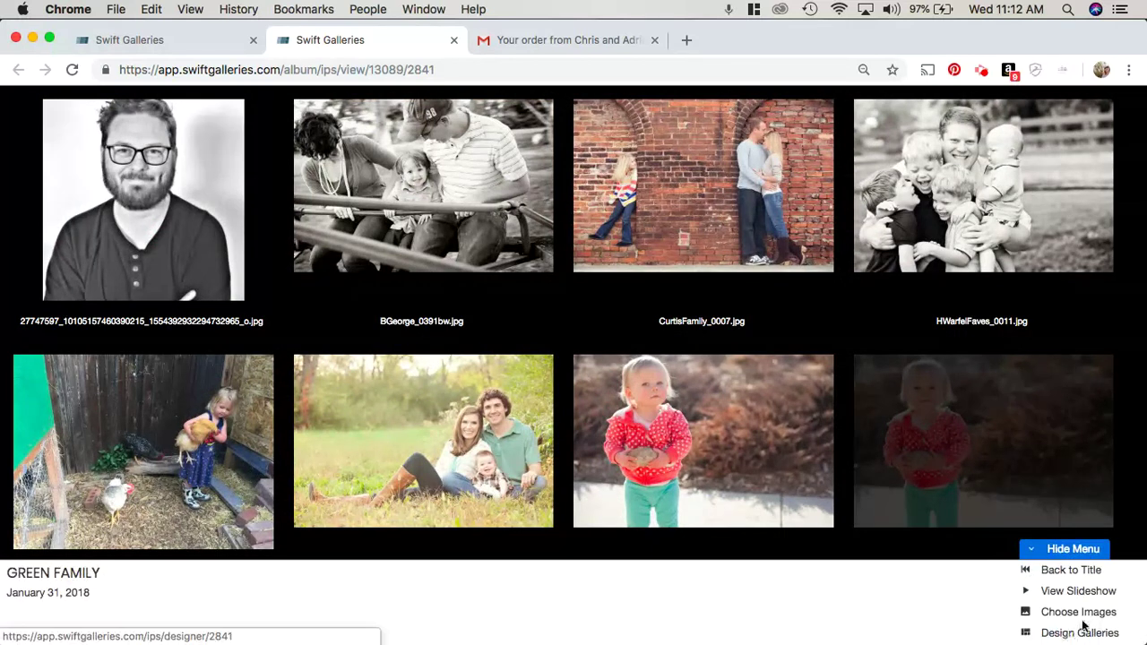
pyautogui.click(1061, 633)
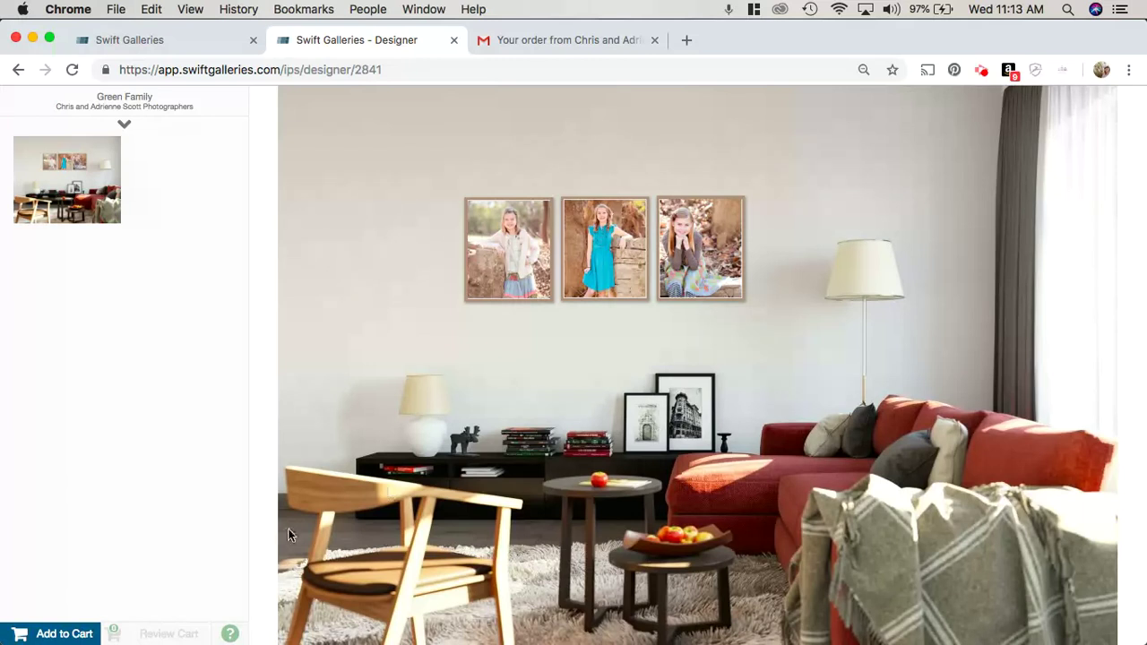
pyautogui.click(38, 634)
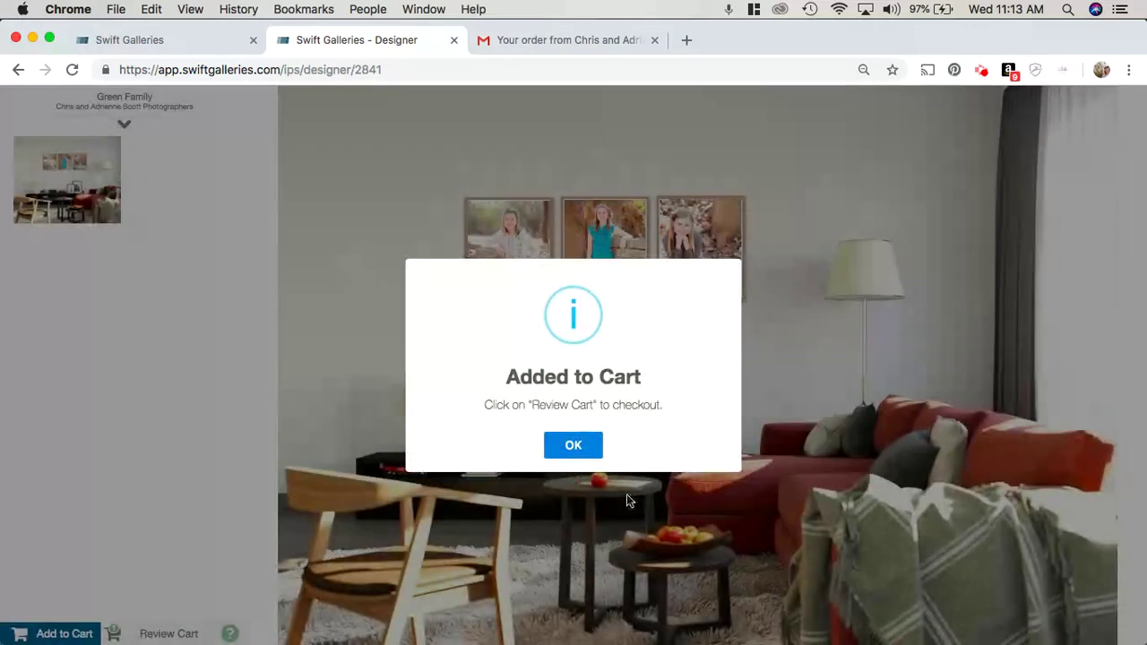
pyautogui.click(564, 445)
pyautogui.click(125, 125)
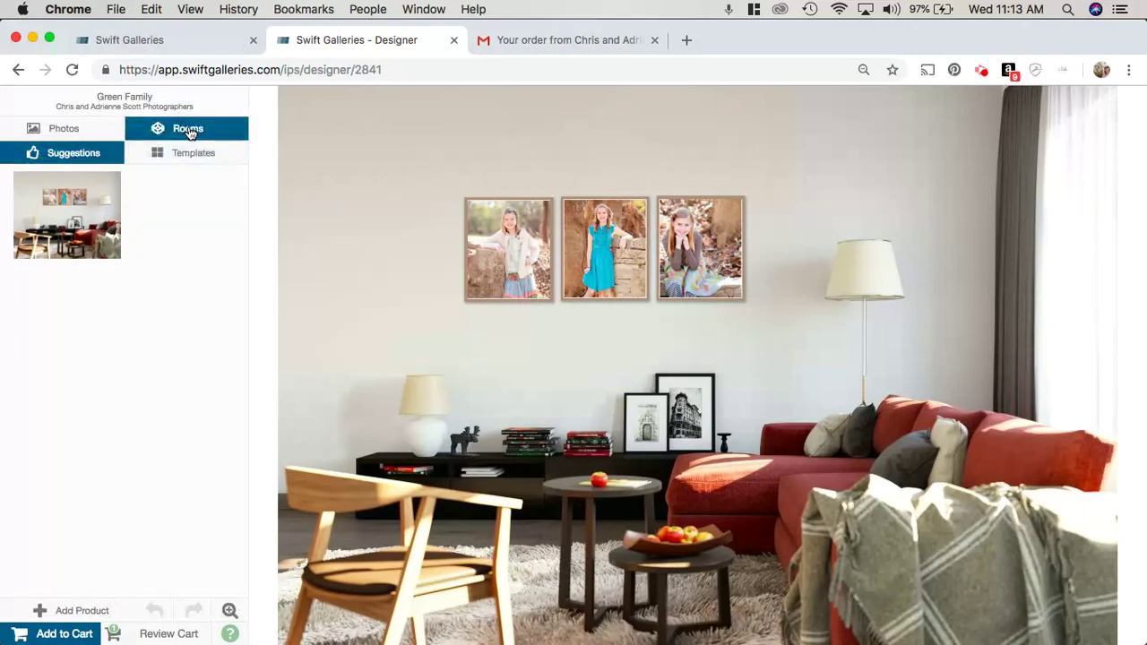
# Step: Replace the living-room backdrop with the kitchen room scene for the three-frame grouping
pyautogui.click(189, 130)
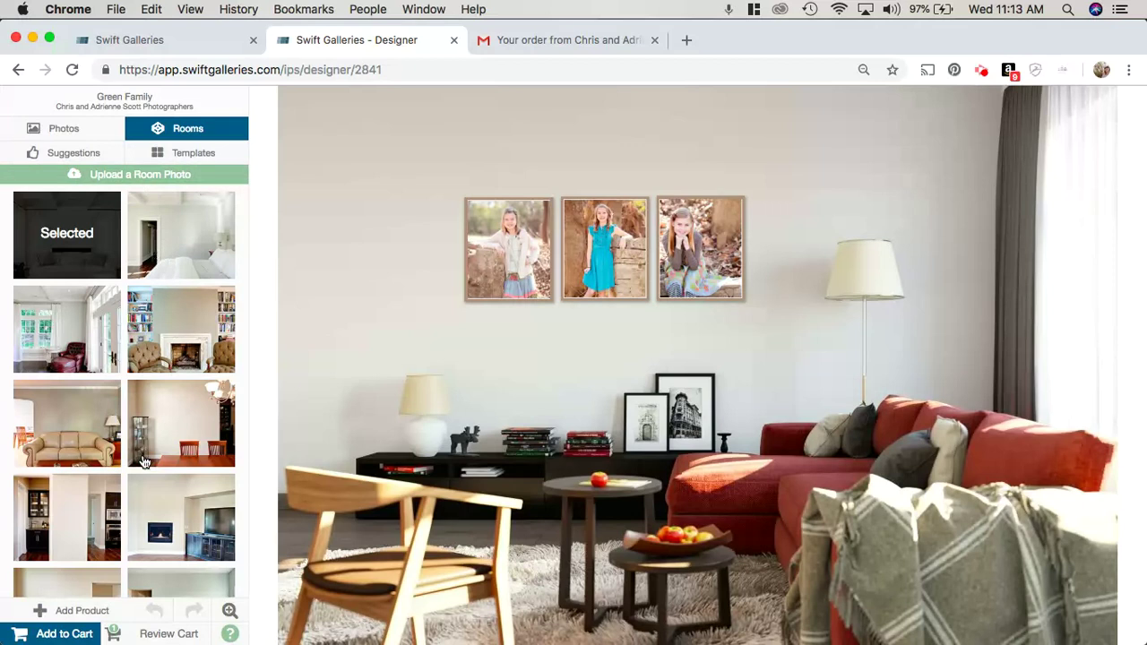
pyautogui.scroll(-4, 75, 355)
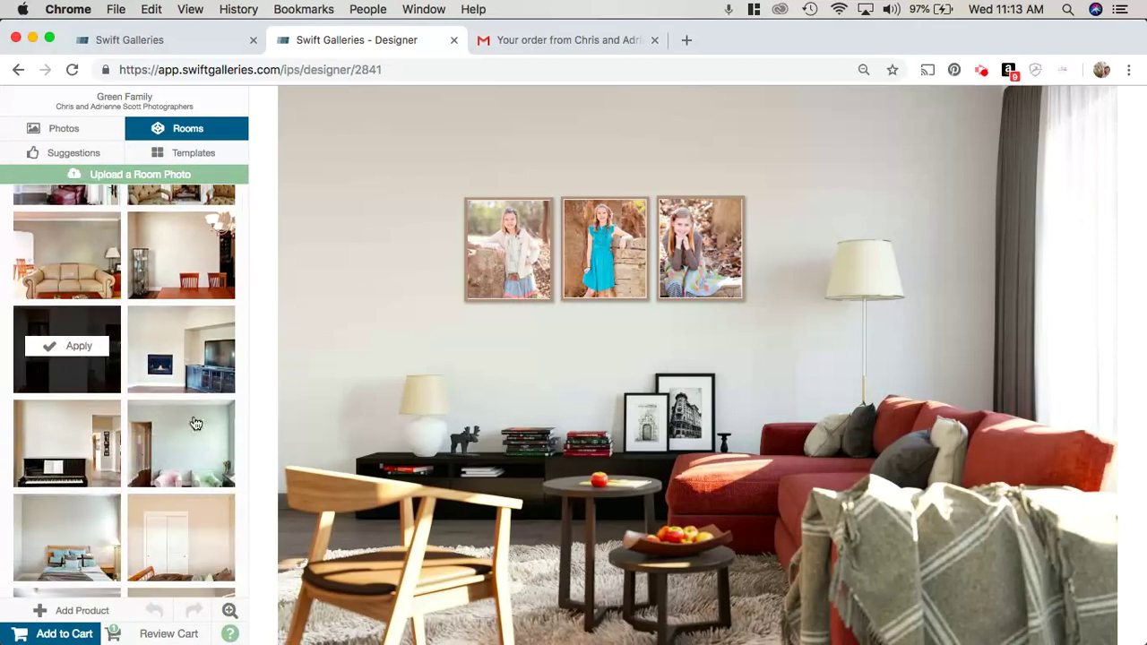
pyautogui.scroll(-5, 195, 423)
pyautogui.scroll(-12, 195, 423)
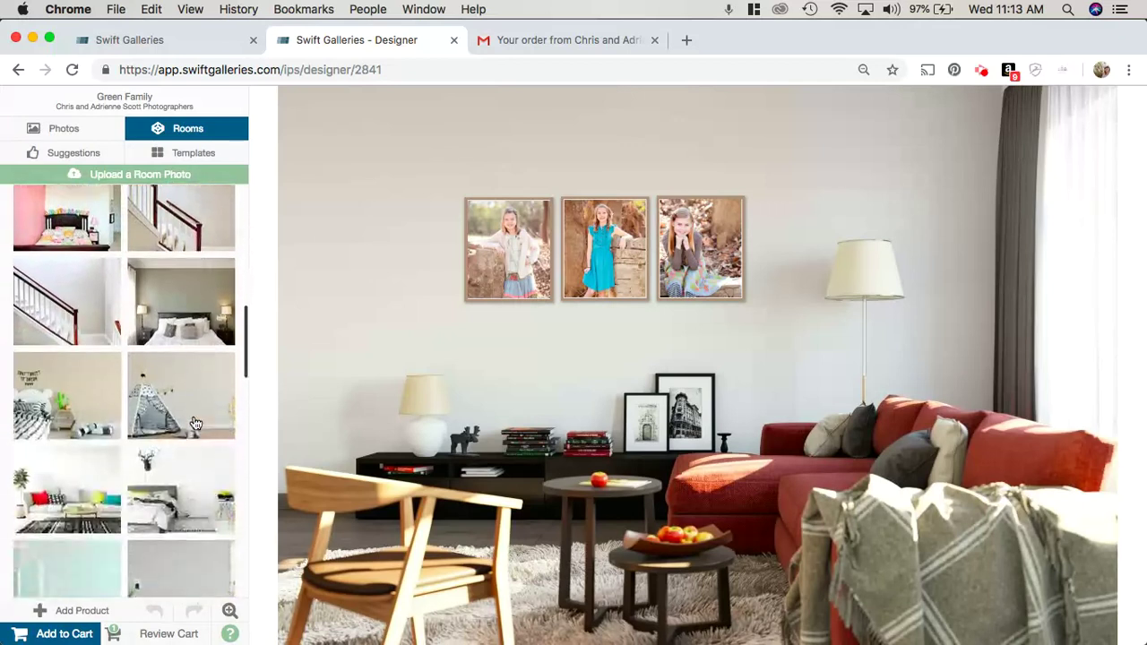
pyautogui.scroll(-7, 196, 423)
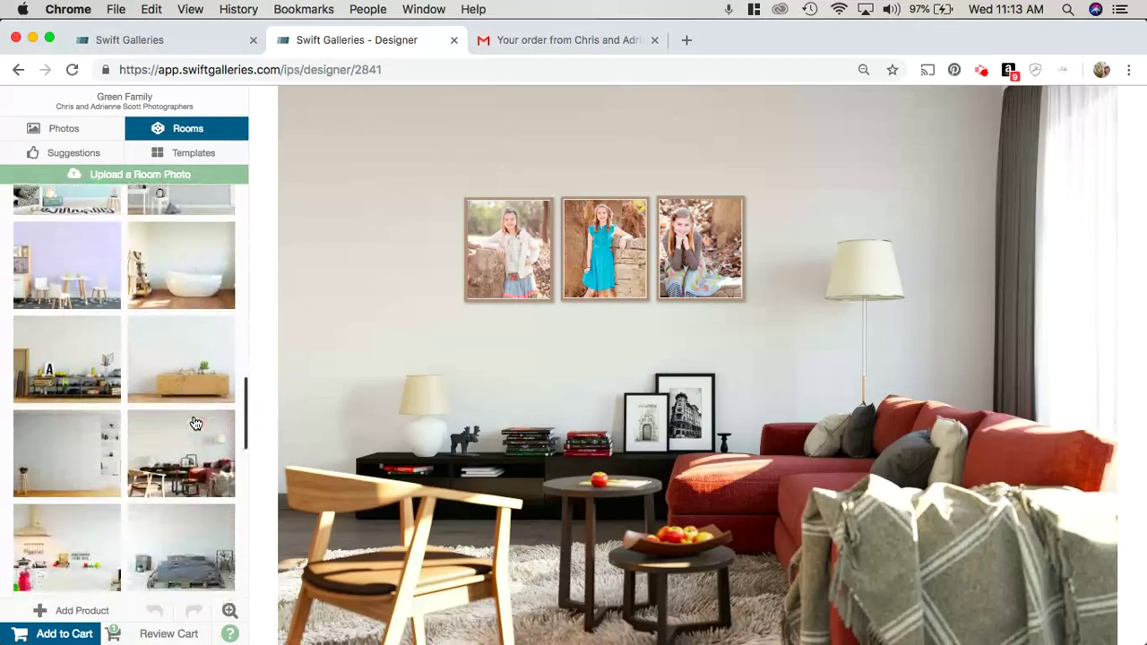
pyautogui.moveTo(70, 426)
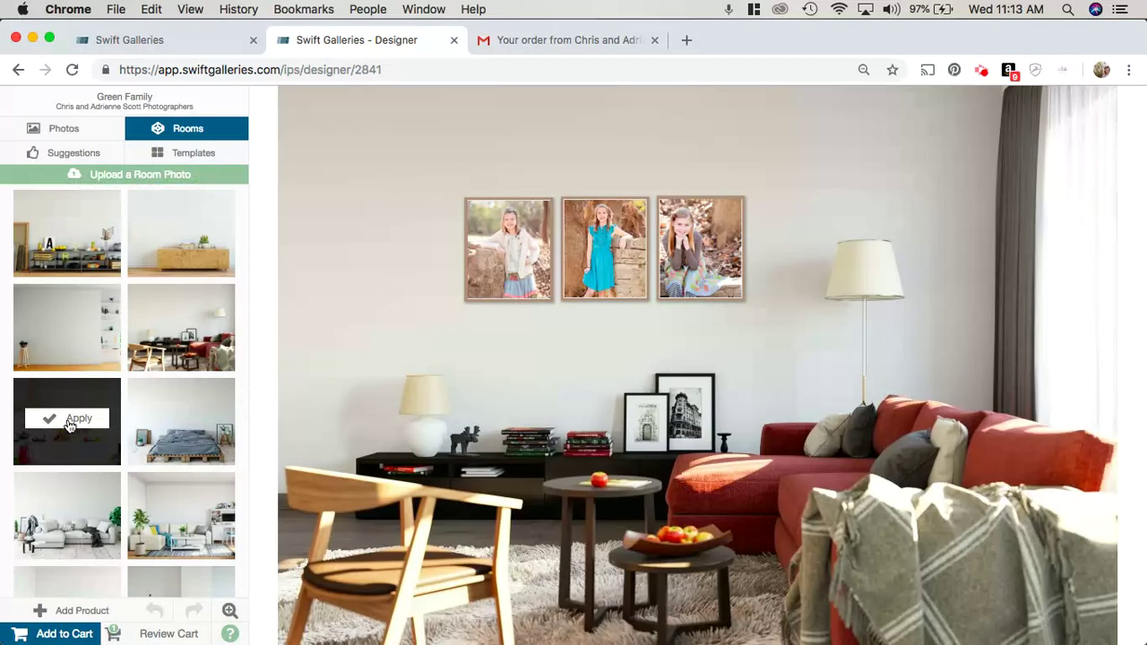
pyautogui.click(68, 419)
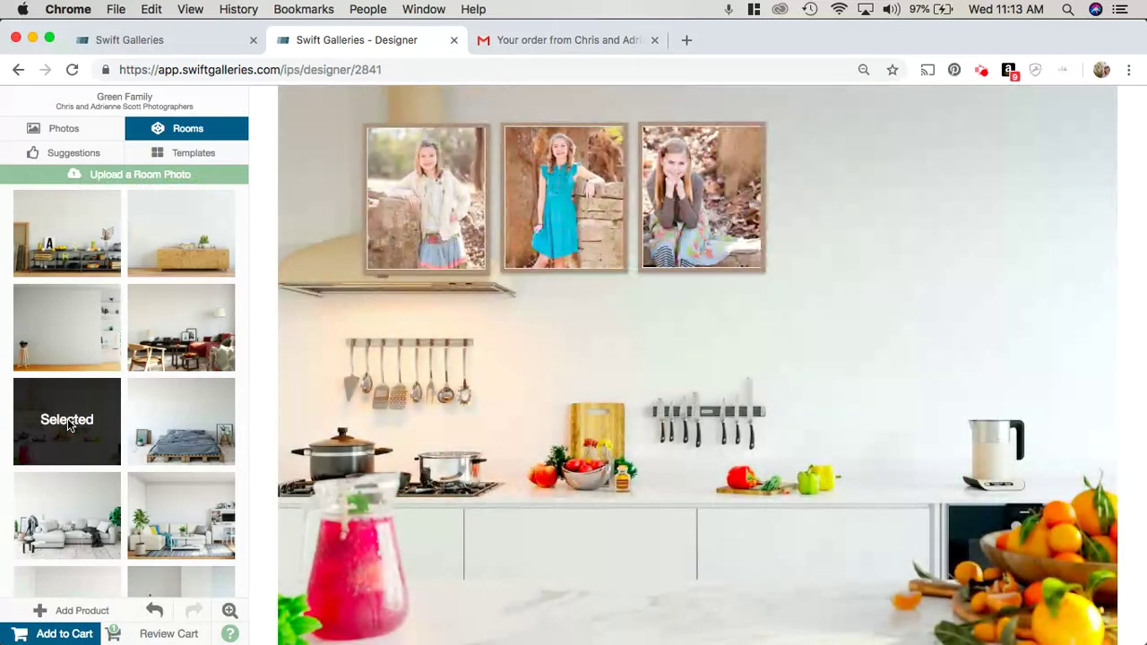
# Step: Hang an empty 24x30 Sellwood Black Frame No Mat No Print high on the kitchen wall
pyautogui.click(574, 221)
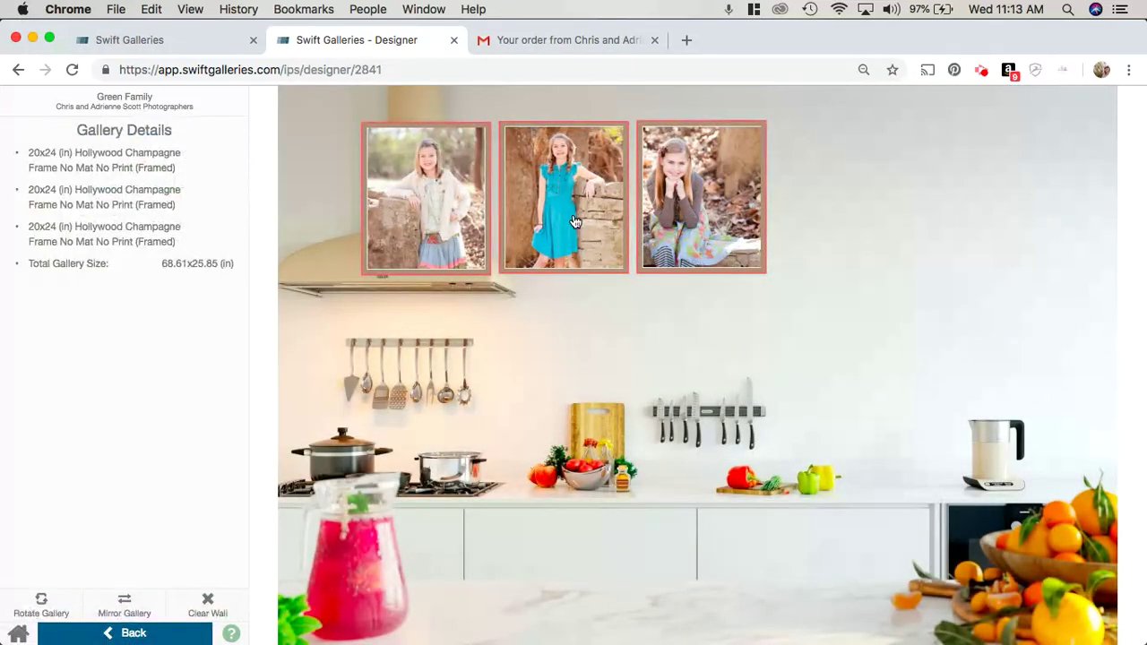
pyautogui.click(574, 221)
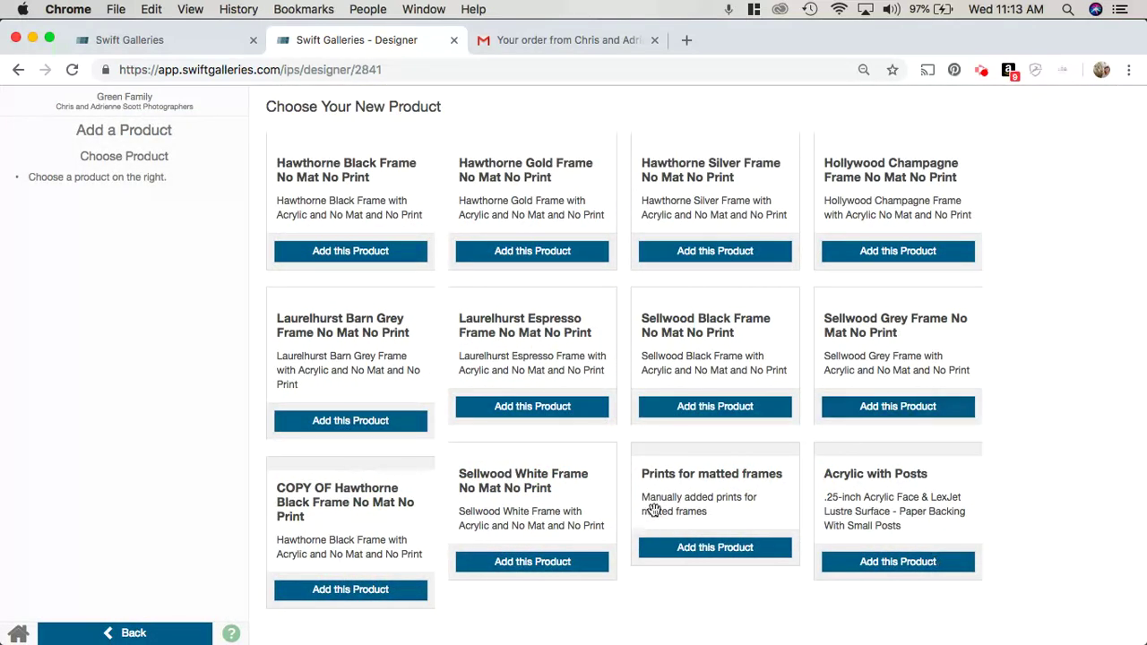
pyautogui.click(716, 406)
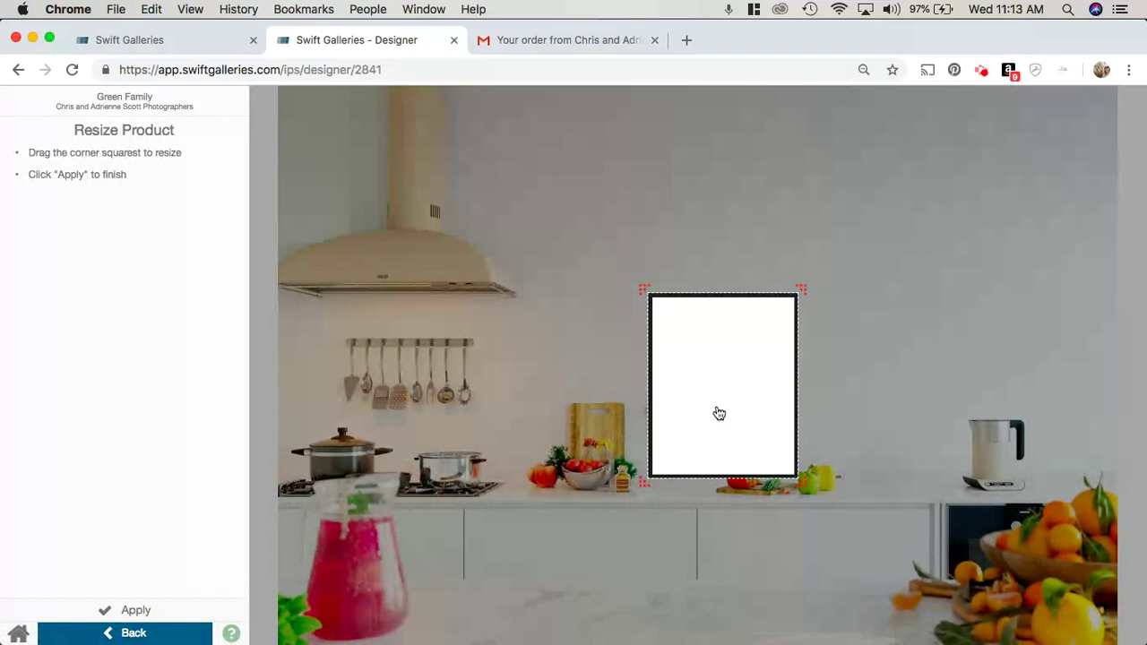
pyautogui.click(133, 609)
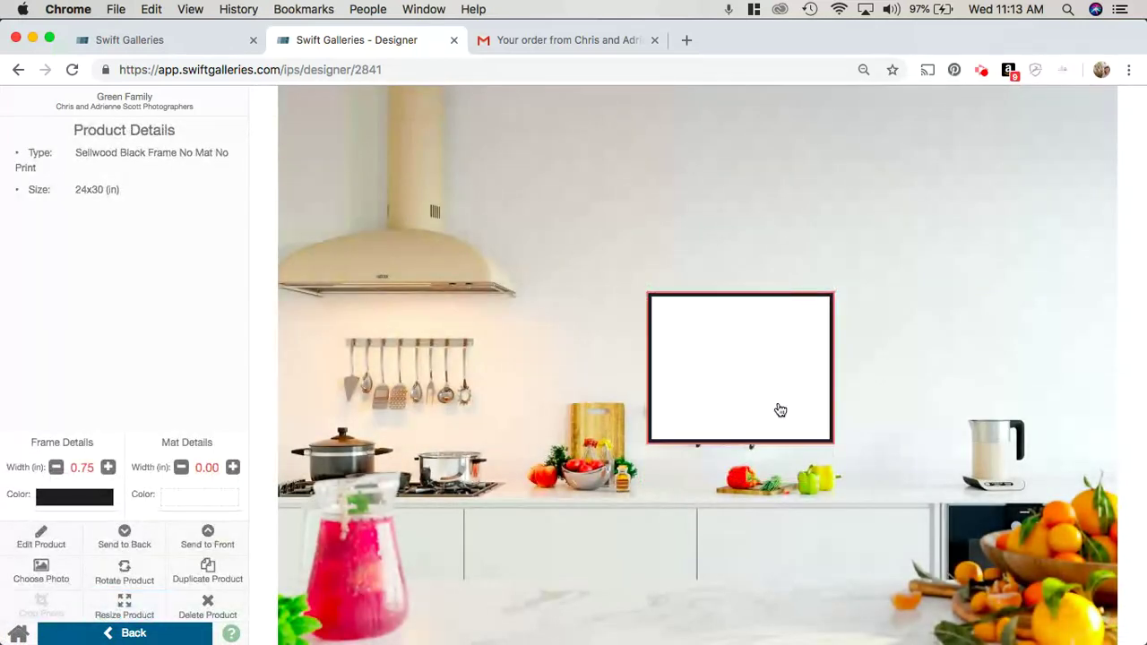
pyautogui.moveTo(704, 379); pyautogui.dragTo(704, 271)
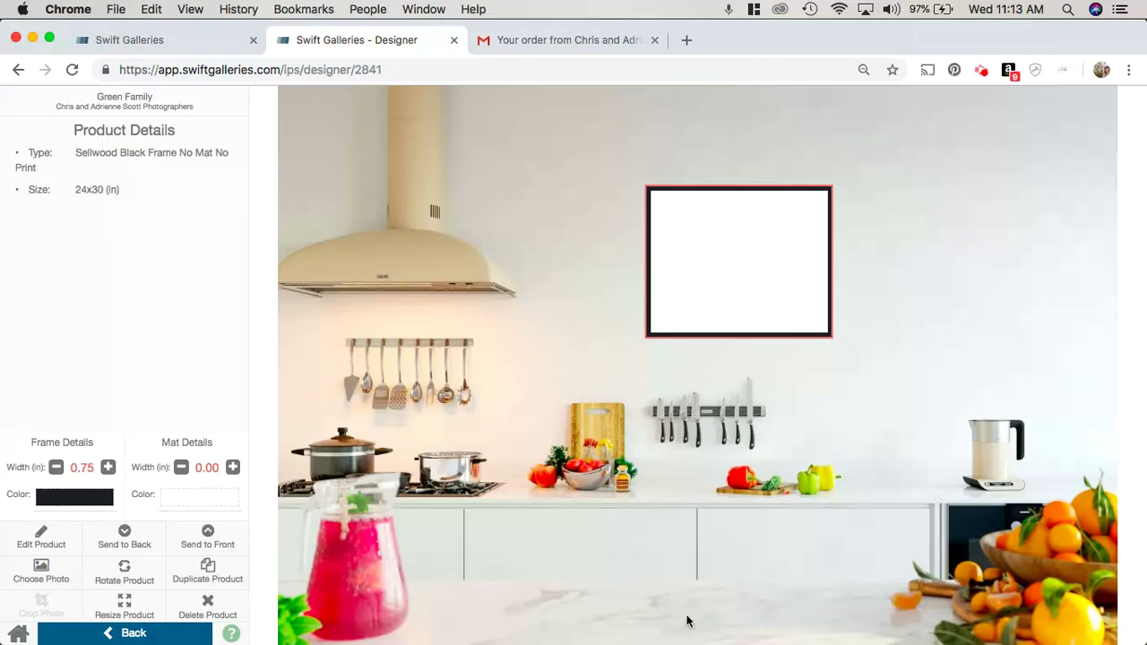
# Step: Put CurtisFamily_0007.jpg, the brick-wall photo, in the frame, cropping it down to the bottom edge
pyautogui.click(760, 245)
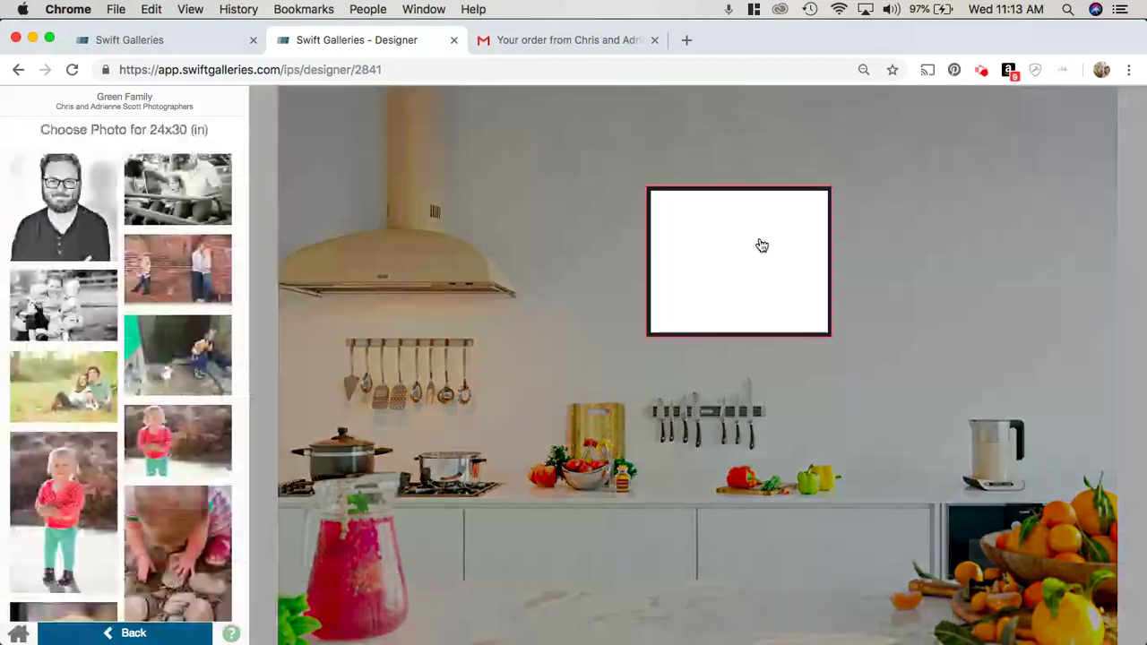
pyautogui.moveTo(182, 280)
pyautogui.click(177, 261)
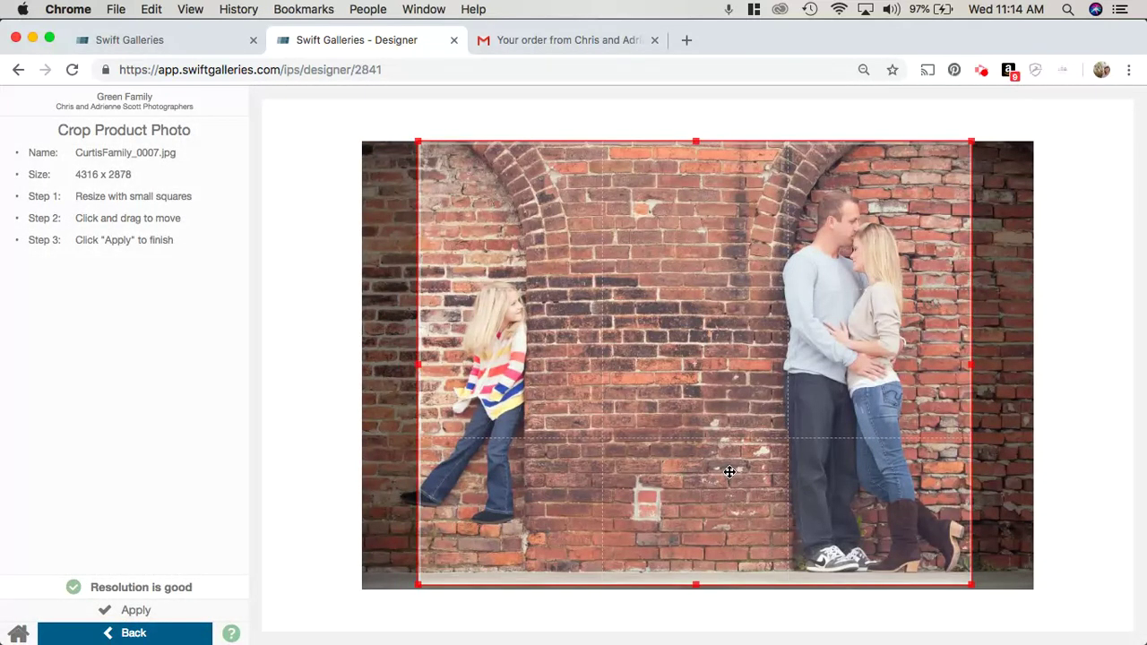
pyautogui.moveTo(730, 473); pyautogui.dragTo(711, 473)
pyautogui.moveTo(676, 585); pyautogui.dragTo(678, 625)
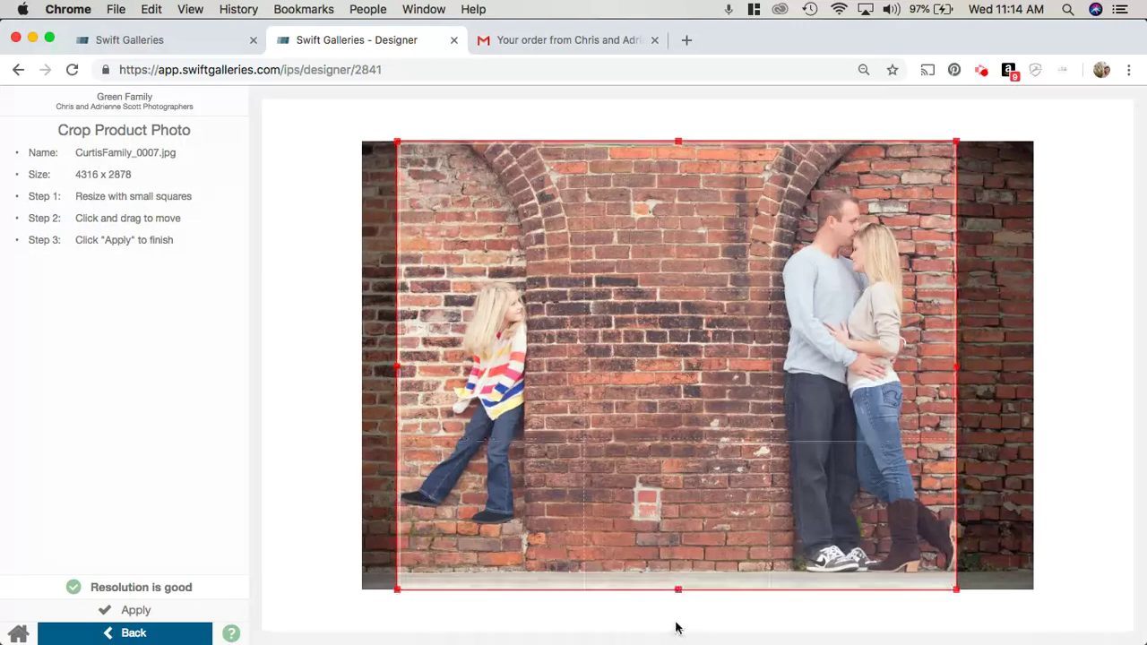
pyautogui.click(130, 610)
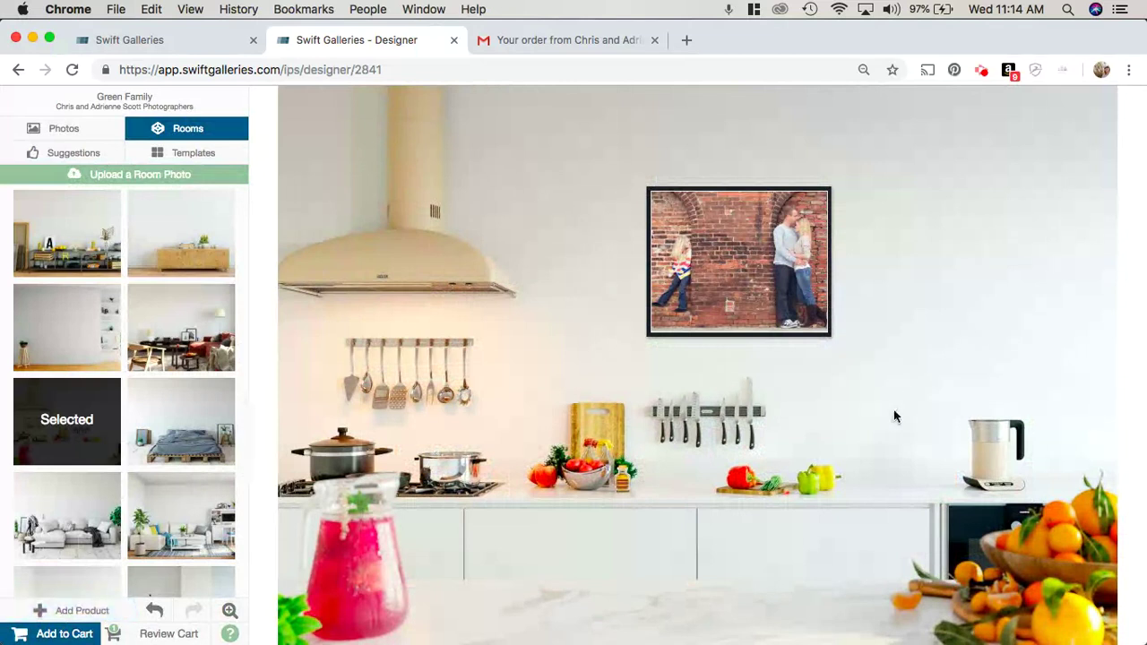
# Step: Add the framed photo to the cart as Gallery 2 (240.00) and review the 960.00 total
pyautogui.click(61, 634)
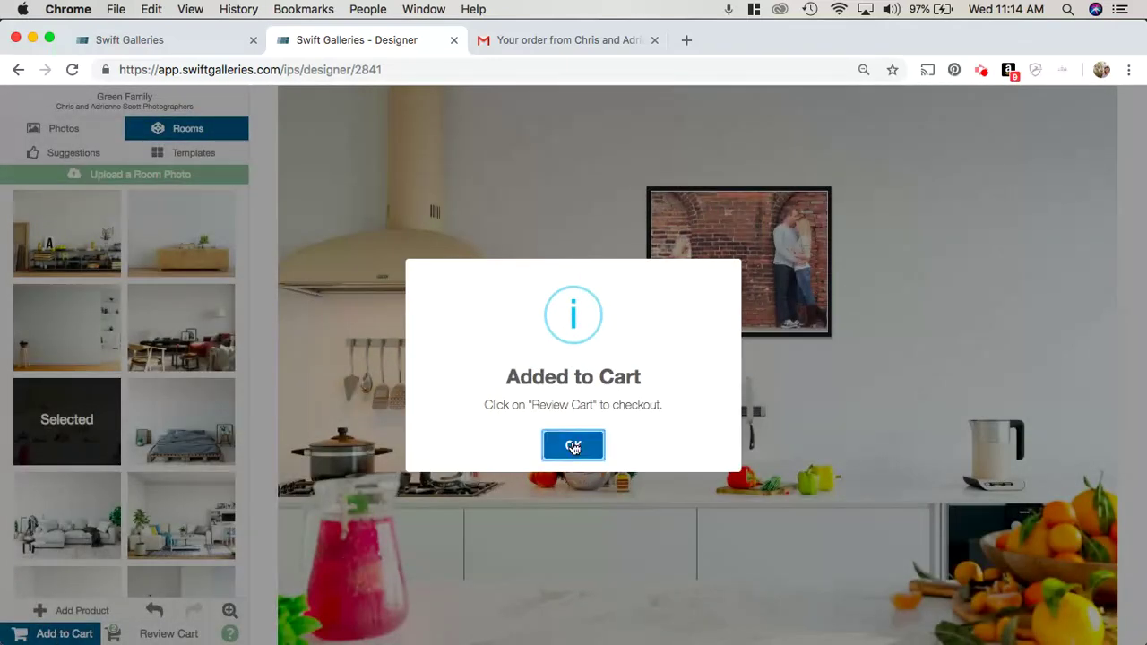
pyautogui.click(574, 446)
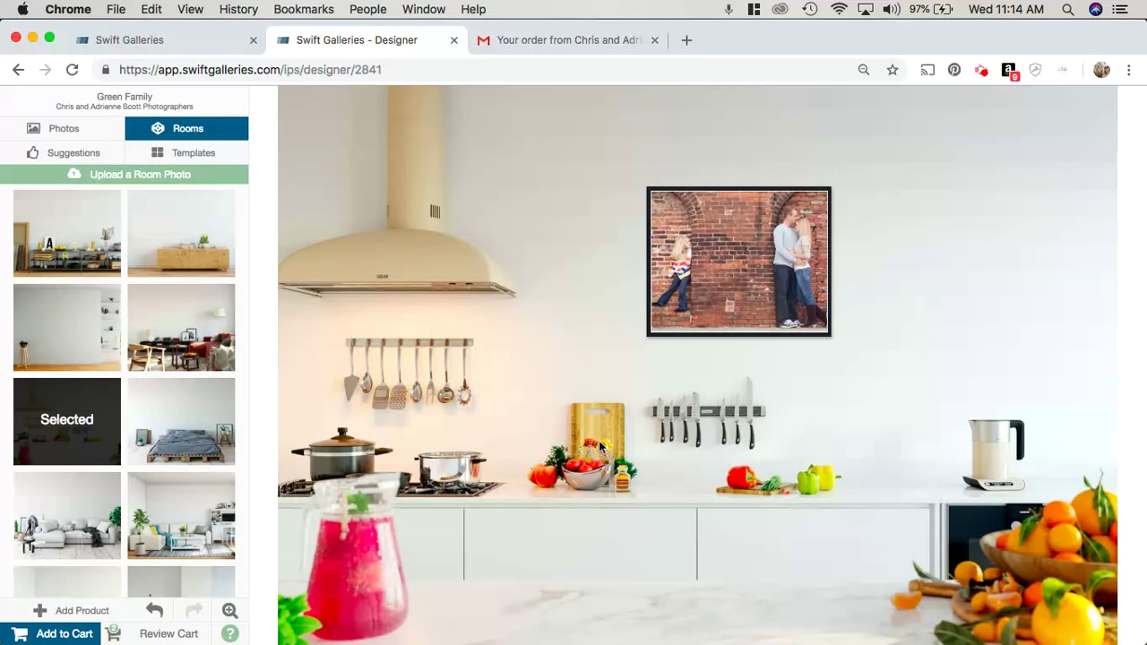
pyautogui.click(152, 636)
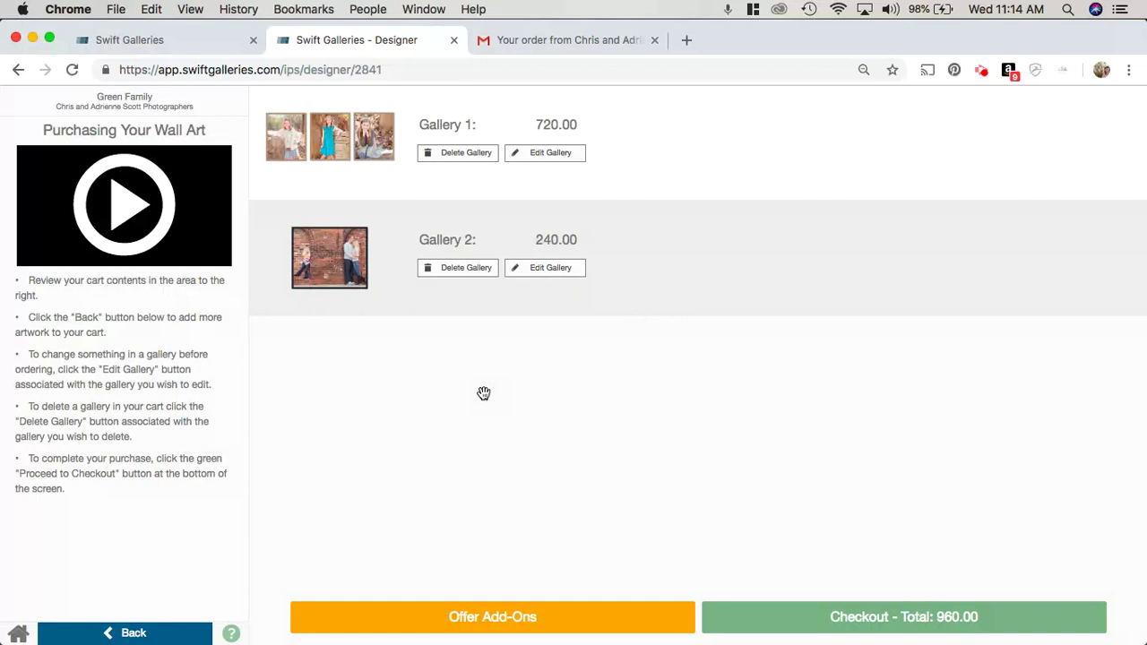
# Step: Add the 4x6 Mini Print Wrap Set add-on at checkout
pyautogui.click(492, 618)
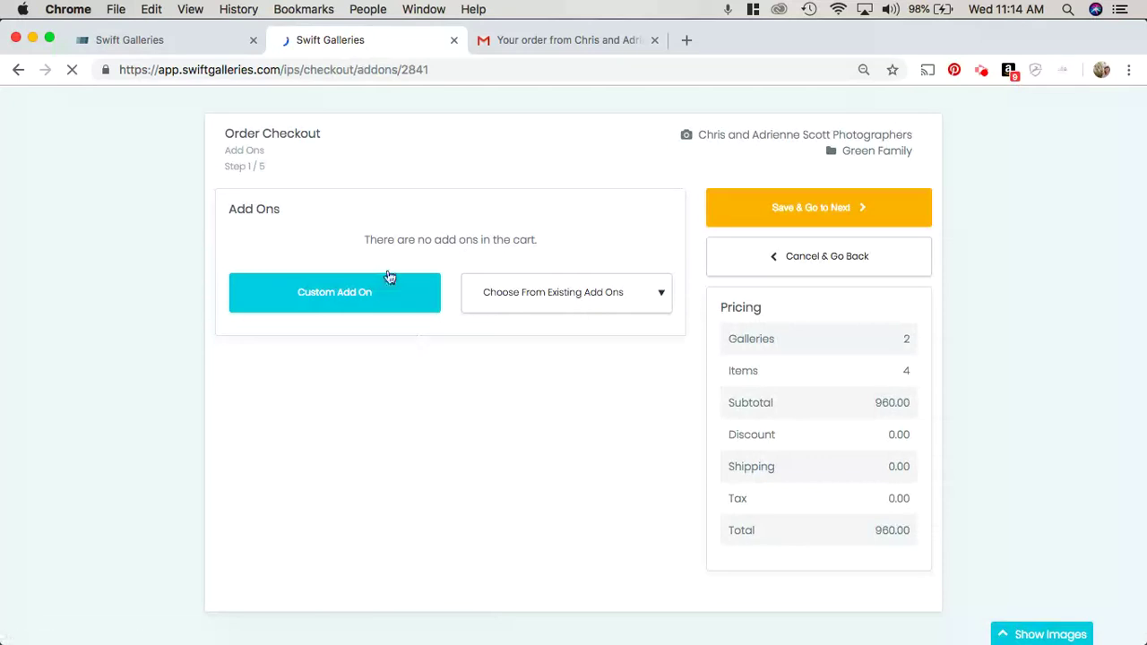
pyautogui.click(654, 294)
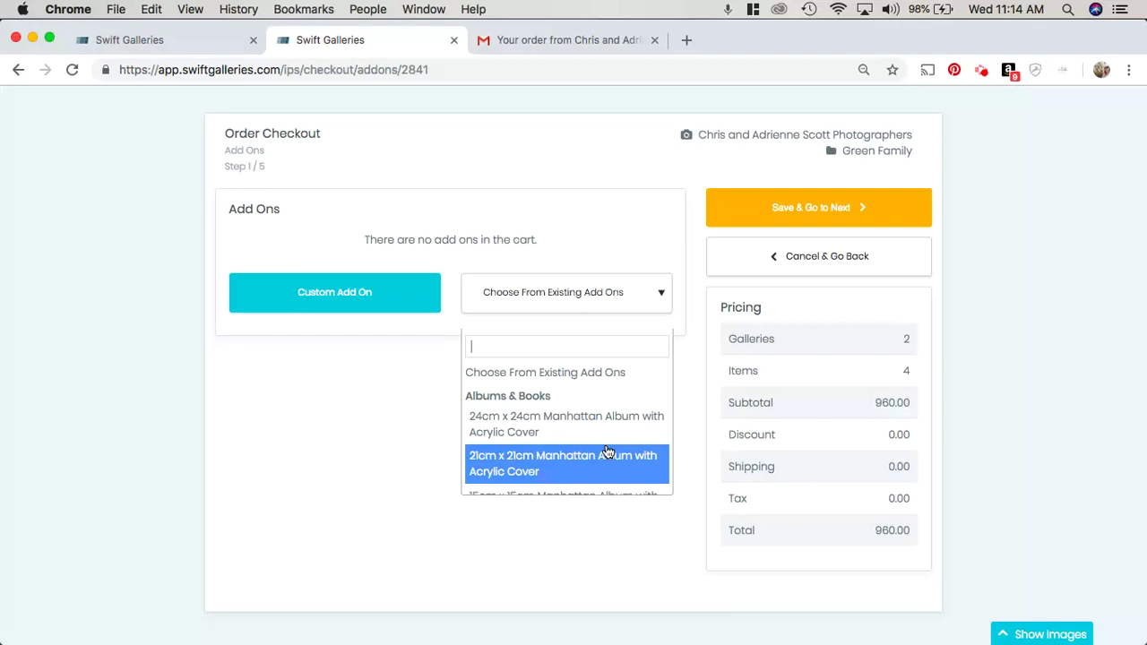
pyautogui.scroll(-5, 608, 451)
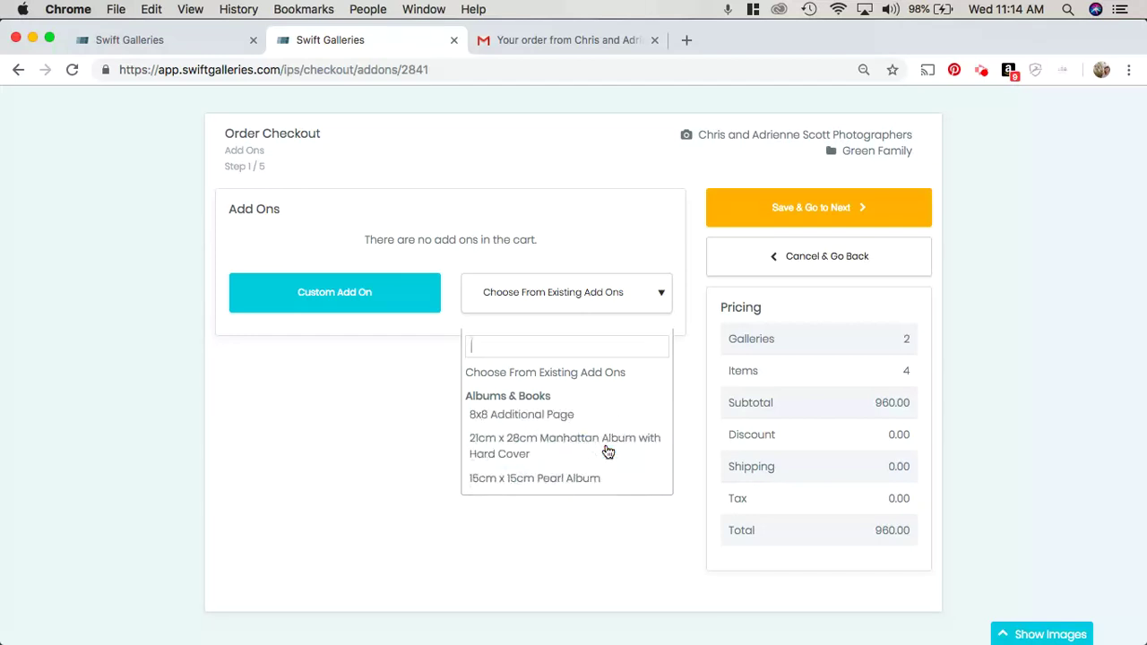
pyautogui.scroll(-5, 614, 430)
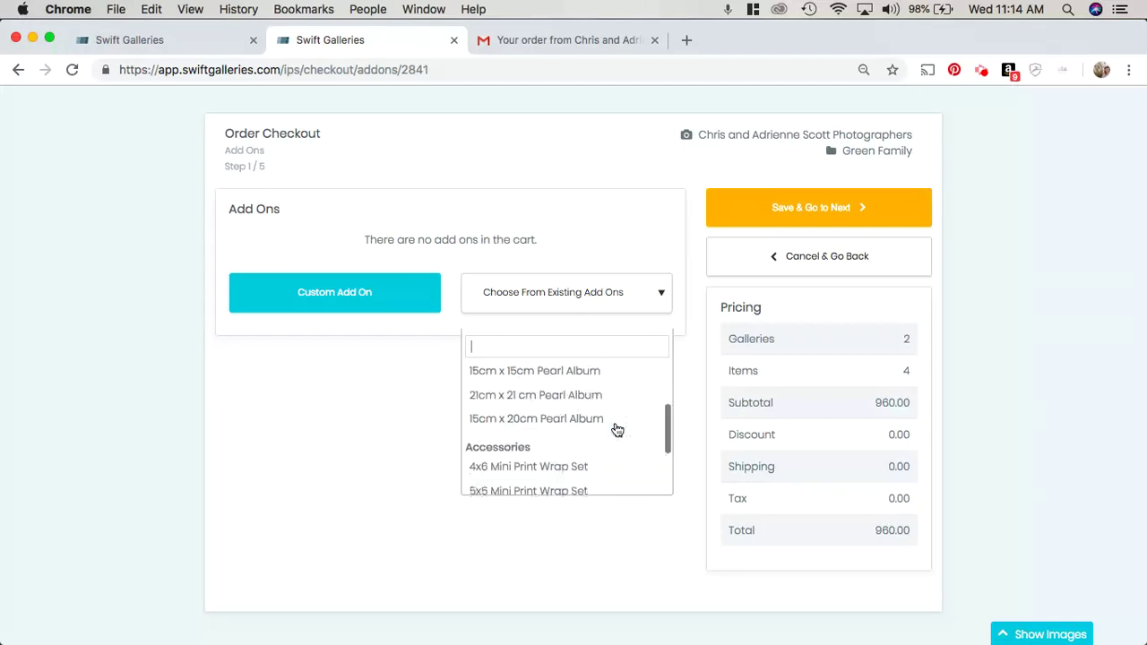
pyautogui.scroll(-3, 615, 430)
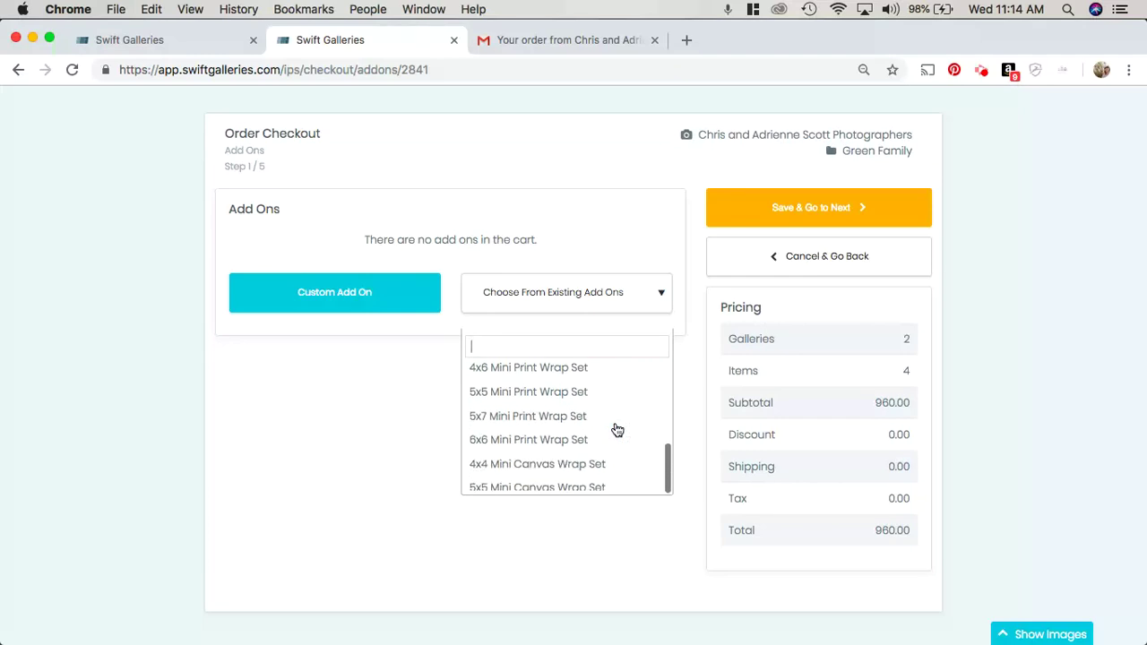
pyautogui.click(562, 370)
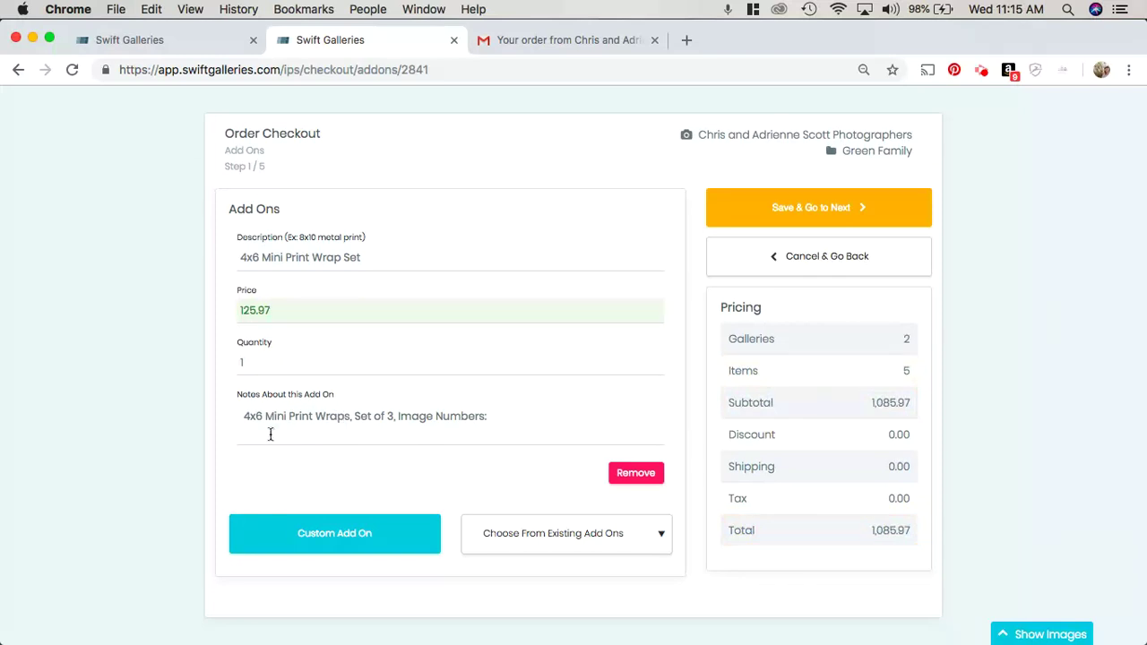
# Step: Add image number 0005 to the add-on's notes, then hide the photo strip
pyautogui.click(535, 436)
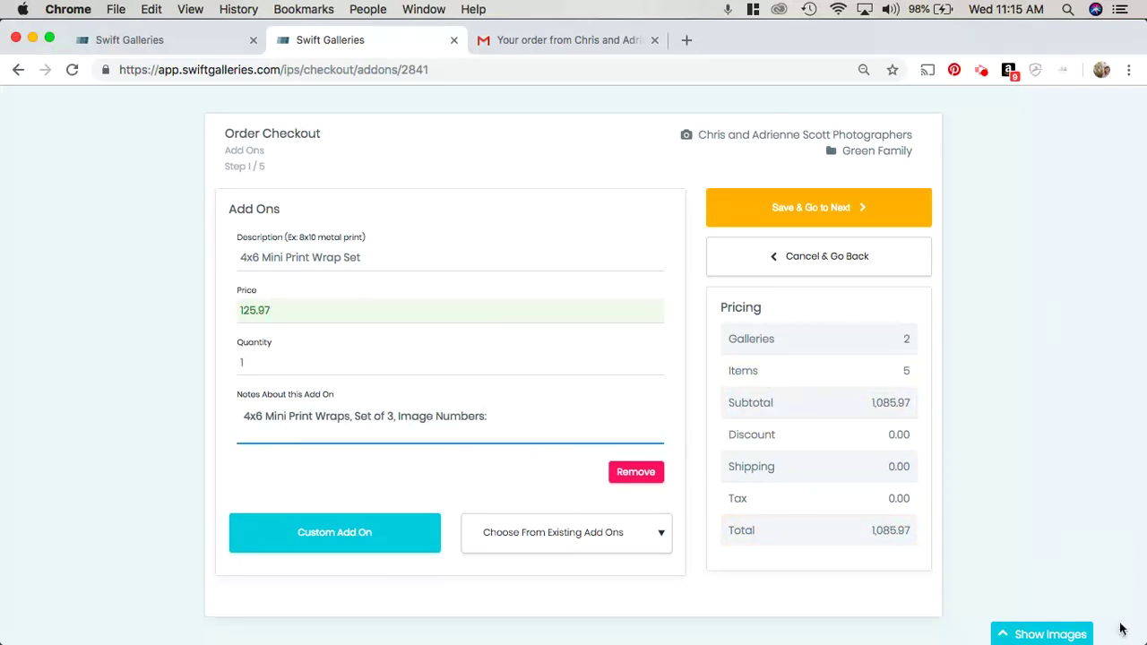
pyautogui.click(1035, 632)
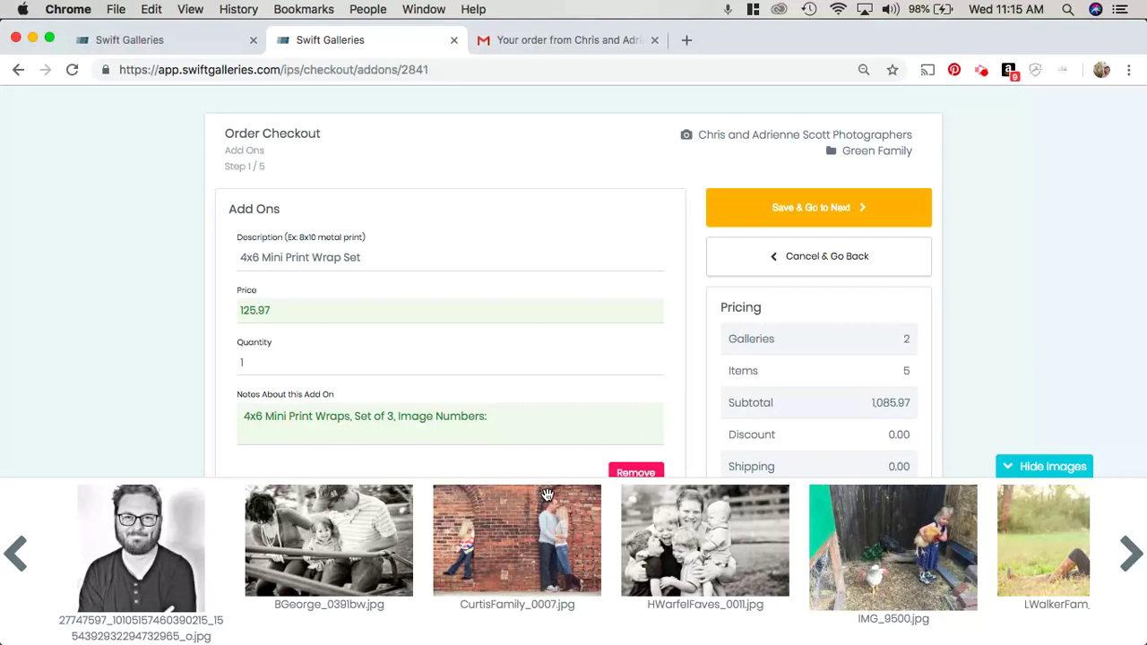
pyautogui.moveTo(484, 496)
pyautogui.click(524, 417)
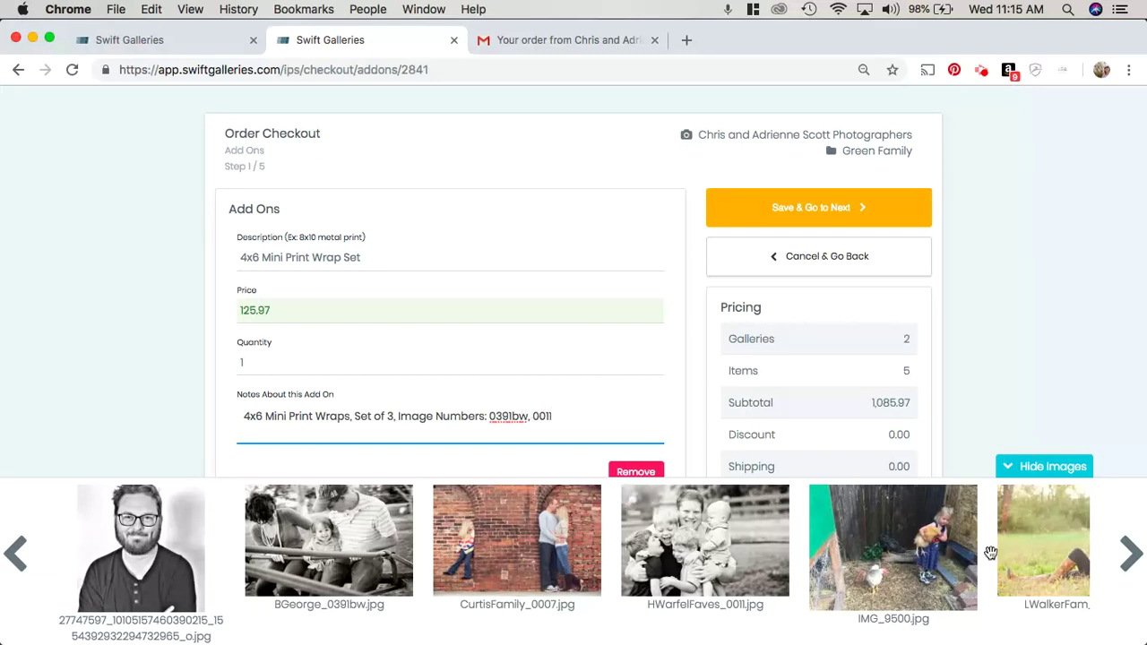
pyautogui.click(1130, 553)
pyautogui.click(1130, 554)
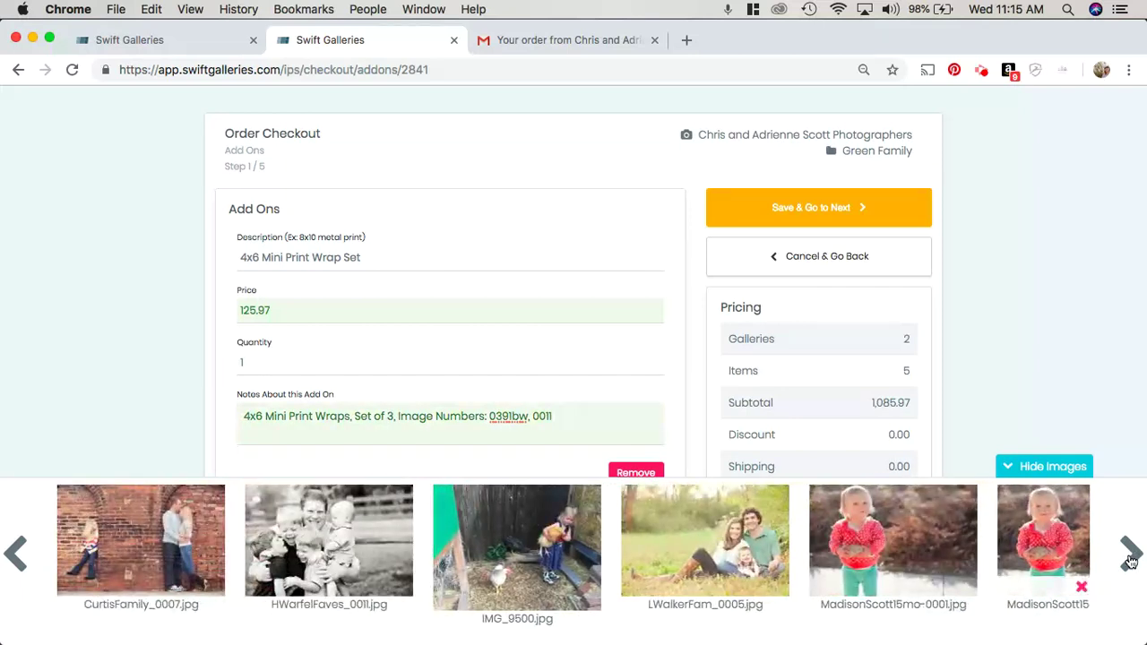
pyautogui.click(1131, 554)
pyautogui.click(1130, 554)
pyautogui.click(1130, 553)
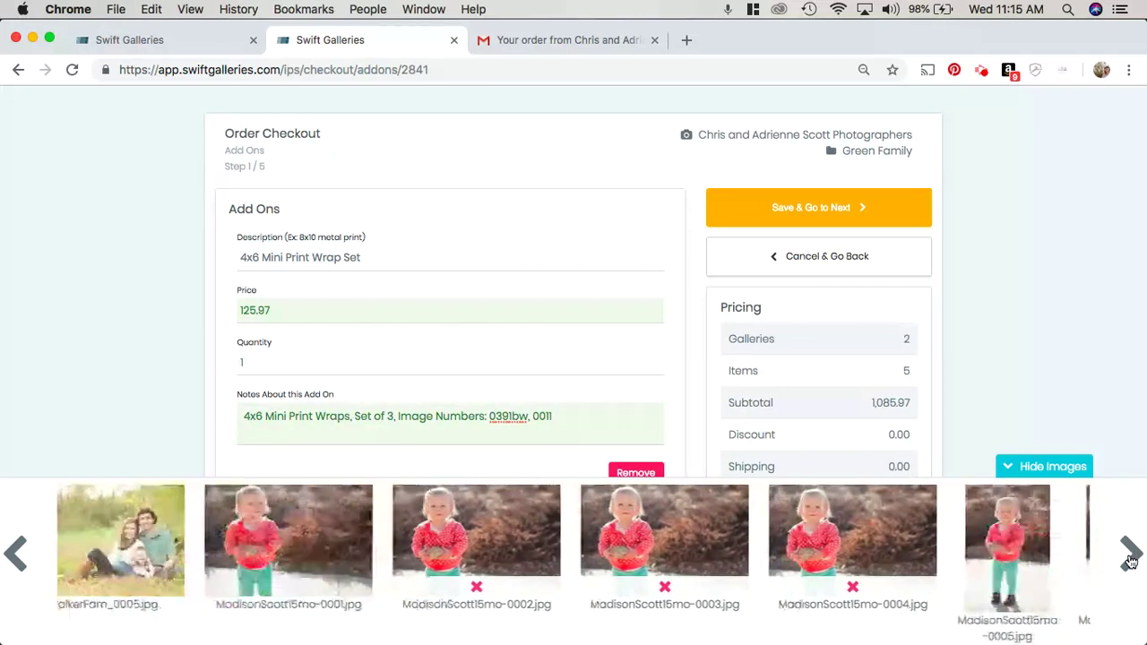
pyautogui.click(1130, 553)
pyautogui.click(1130, 554)
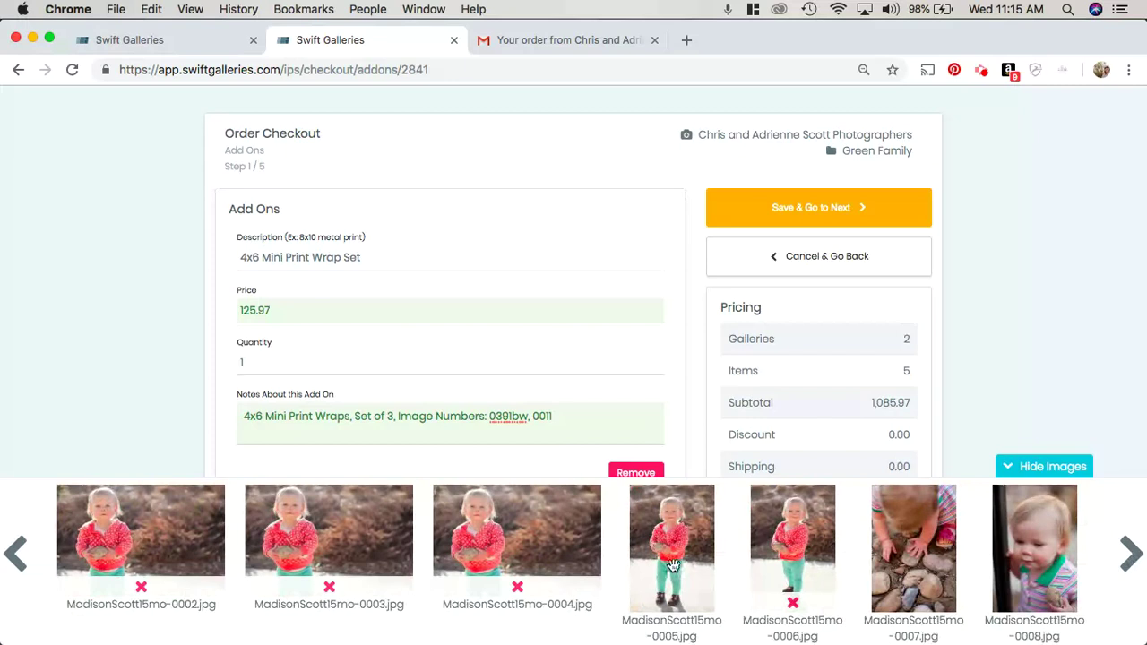
pyautogui.click(580, 412)
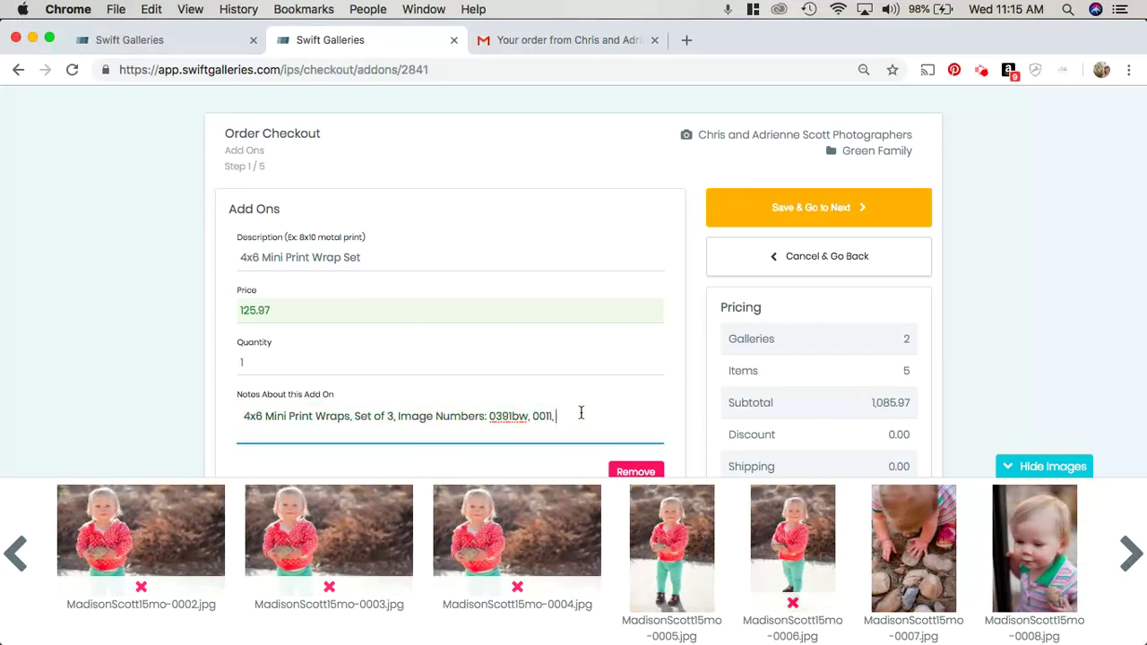
pyautogui.write('05')
pyautogui.click(1050, 469)
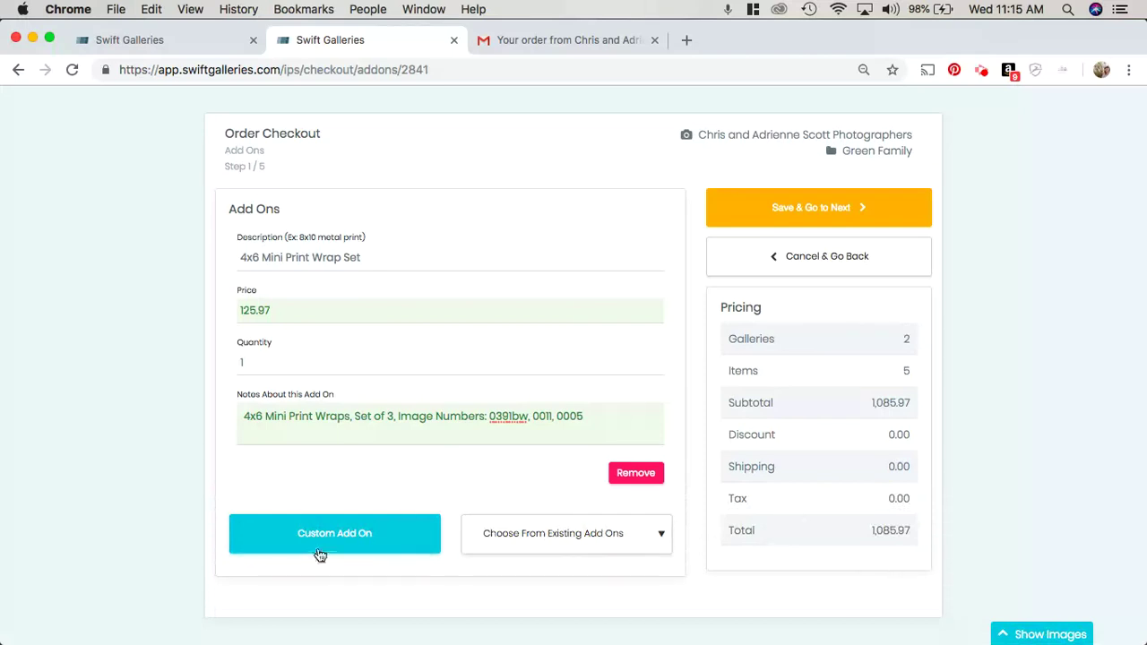
# Step: Save the add-ons and add a flat 50 Print Credit discount
pyautogui.click(819, 207)
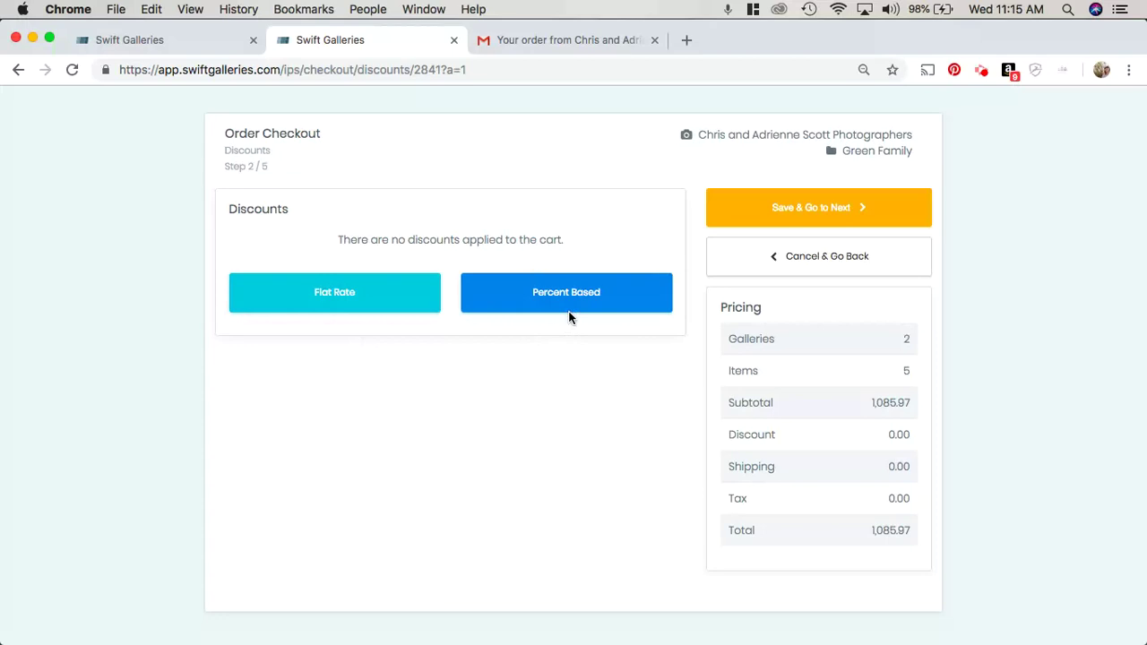
pyautogui.click(350, 300)
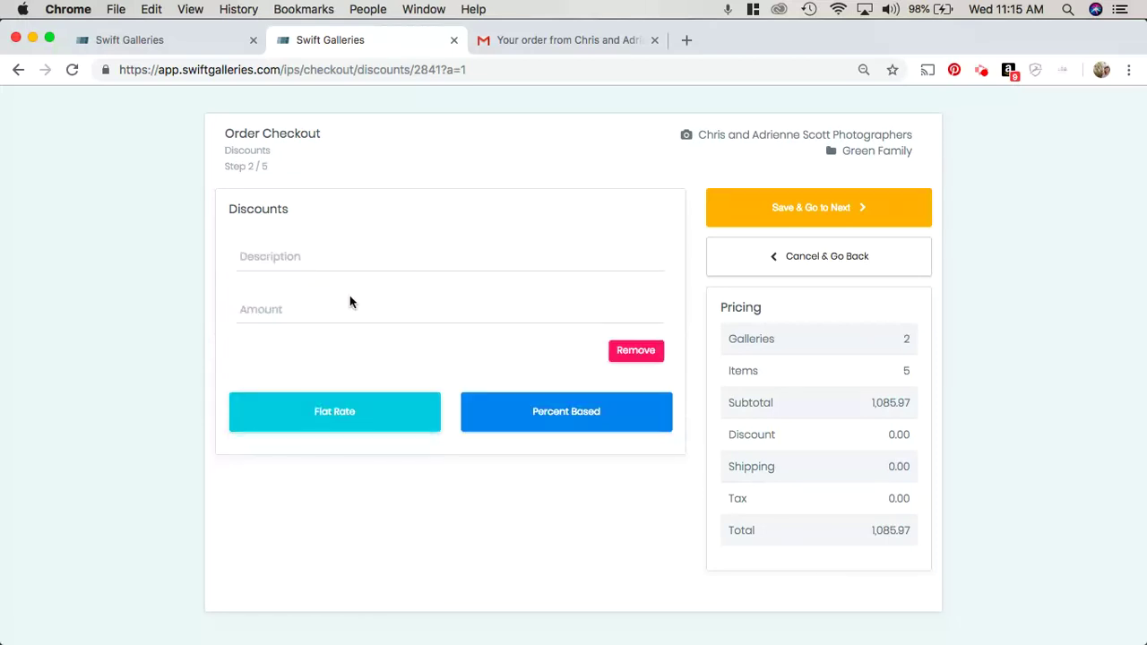
pyautogui.click(280, 261)
pyautogui.write('Print Credit')
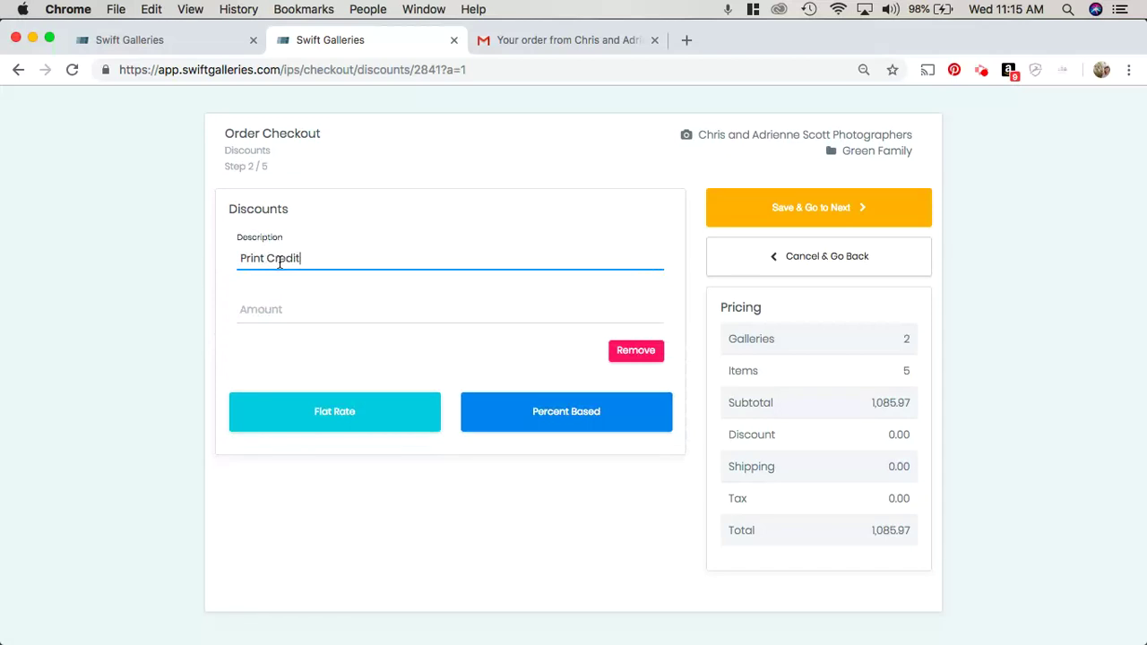
pyautogui.press('Tab')
pyautogui.write('50')
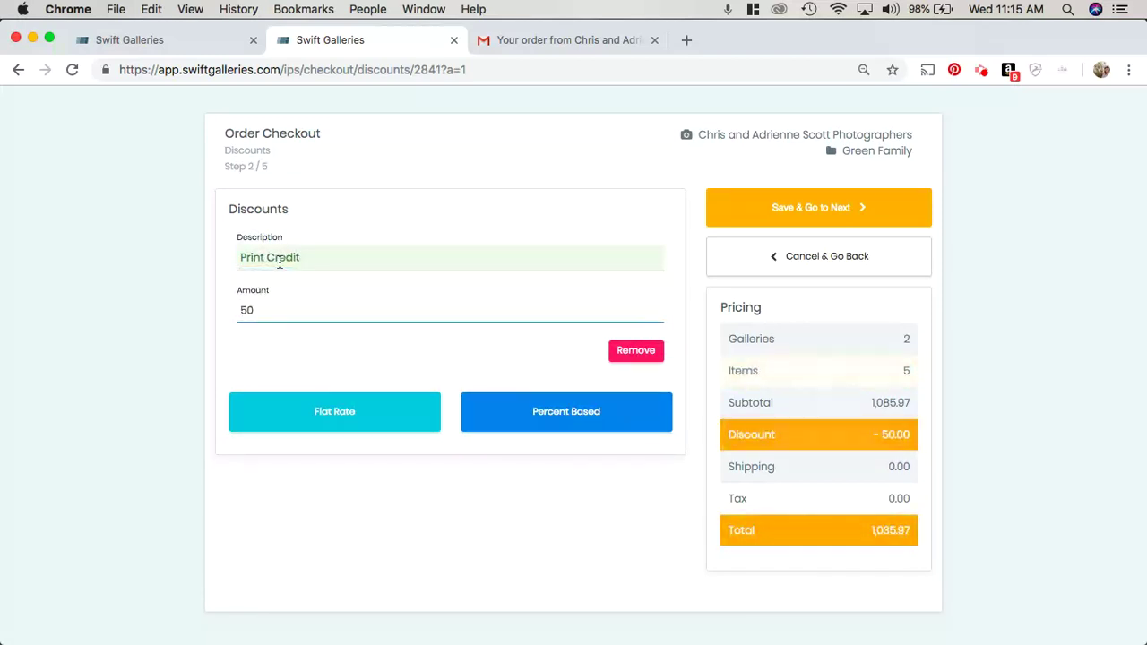
# Step: Add a 5% Sales Meeting percent-based discount, bringing the total to 981.67
pyautogui.click(486, 412)
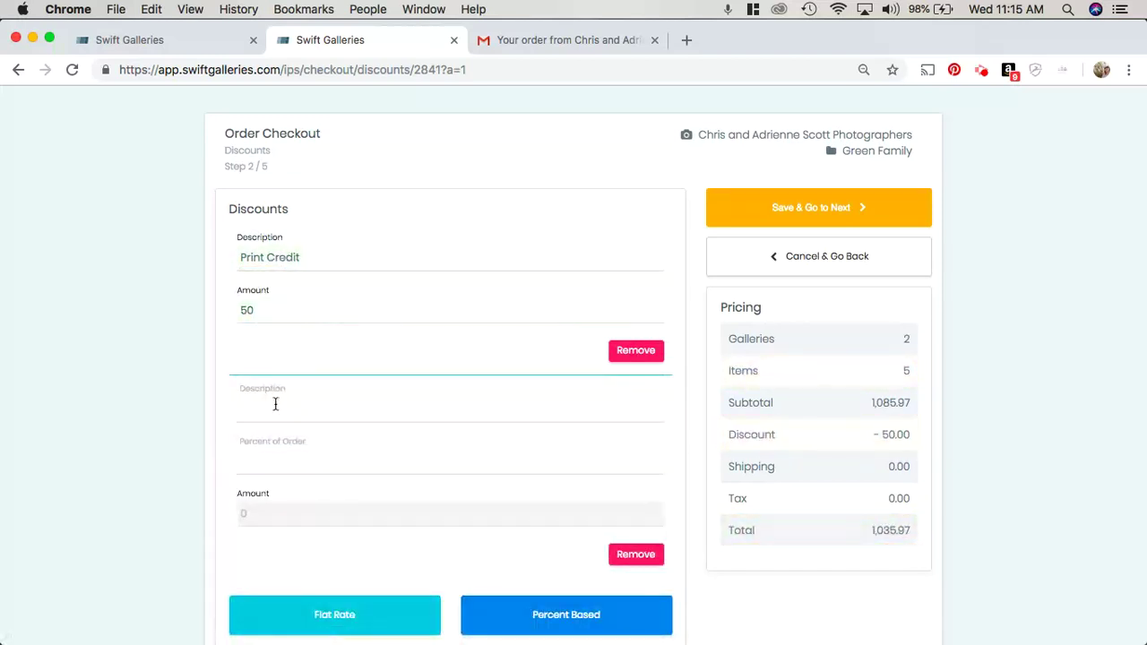
pyautogui.click(275, 404)
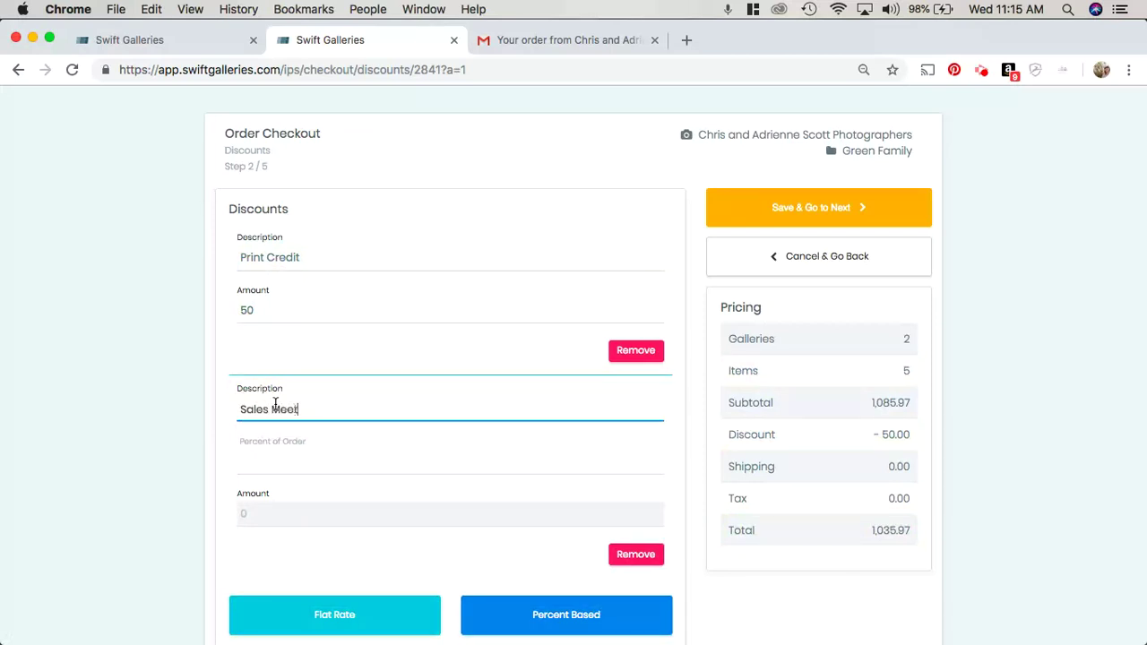
pyautogui.click(255, 462)
pyautogui.write('5')
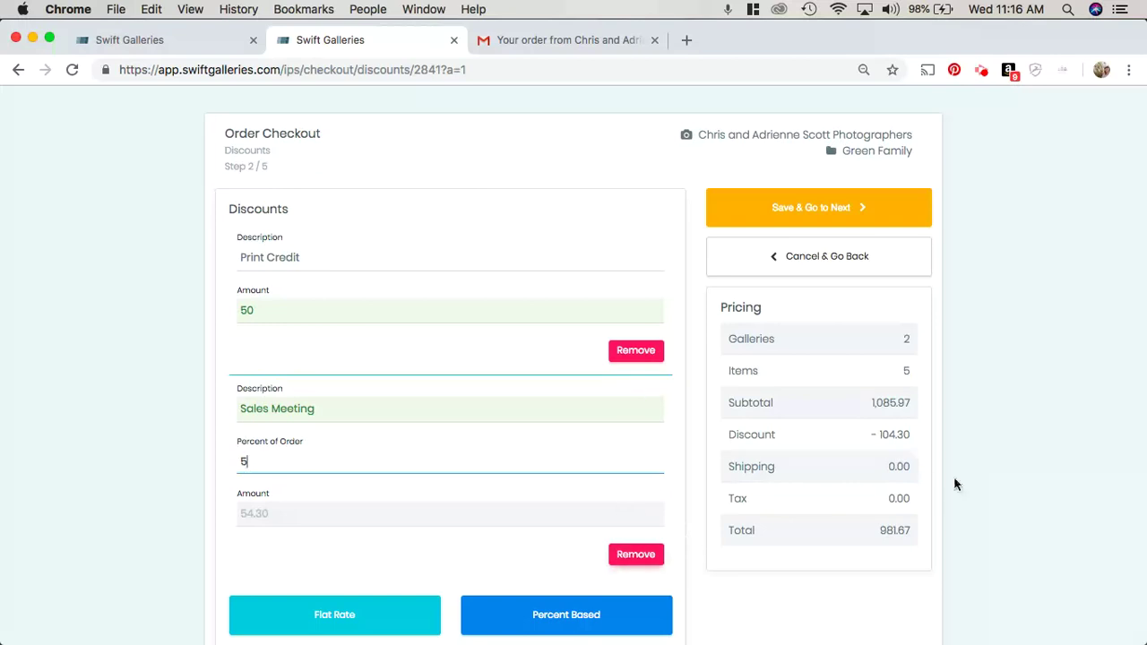
# Step: Save the discounts, then enter the customer's first name, last name and e-mail
pyautogui.click(830, 209)
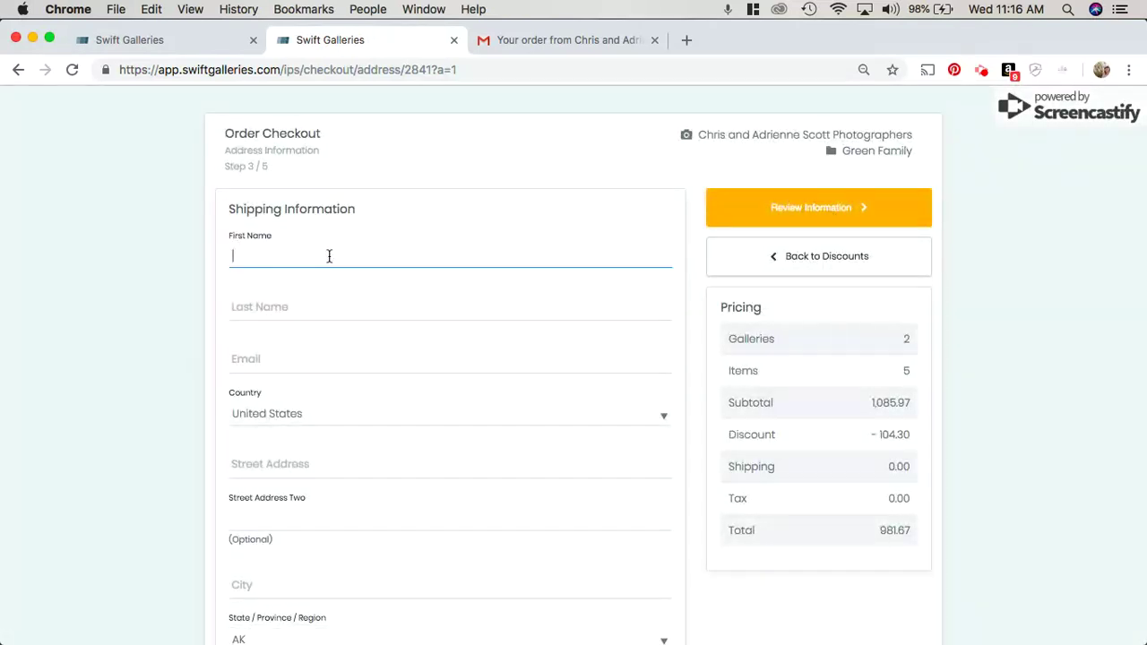
pyautogui.press('Tab')
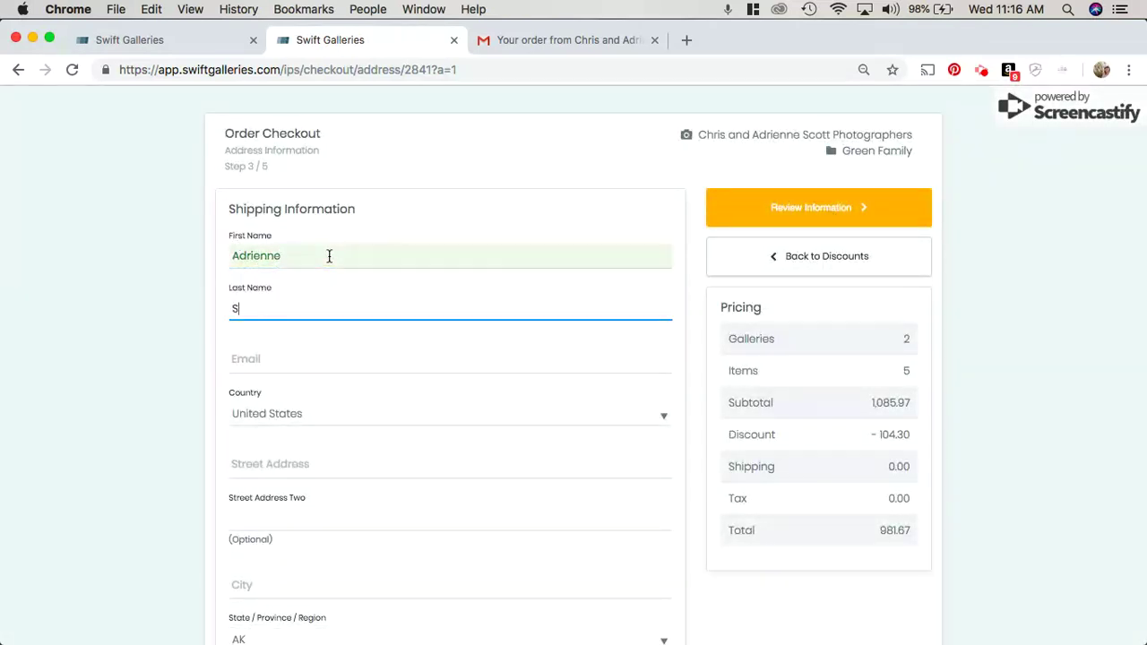
pyautogui.press('Tab')
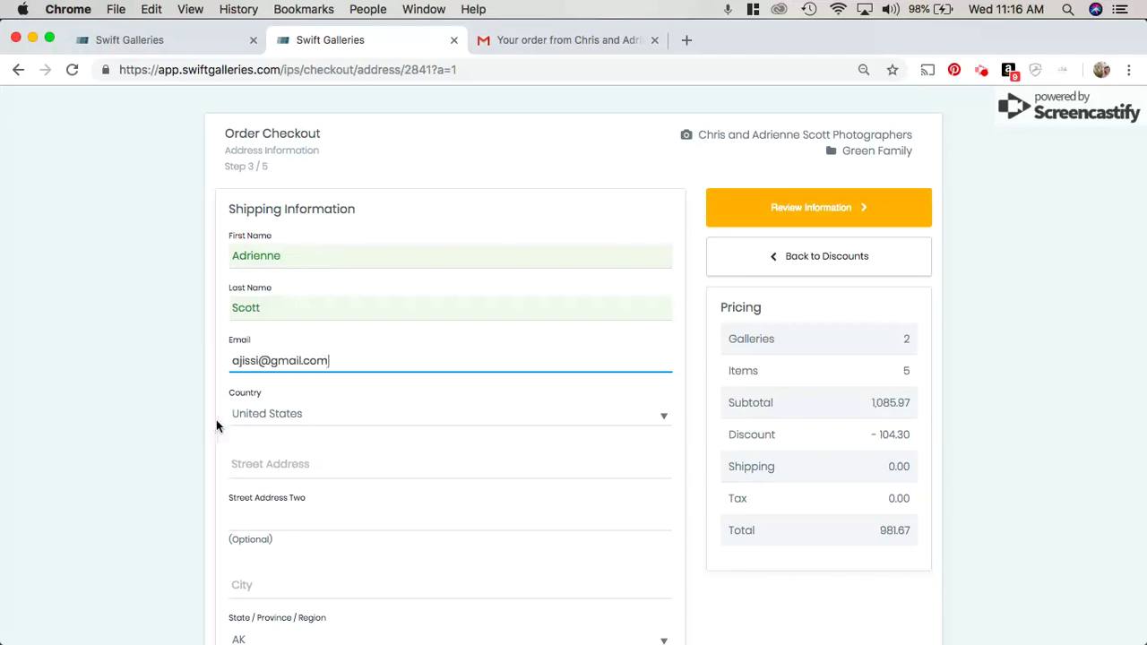
# Step: Fill in the customer's street address, city and zip code
pyautogui.click(253, 466)
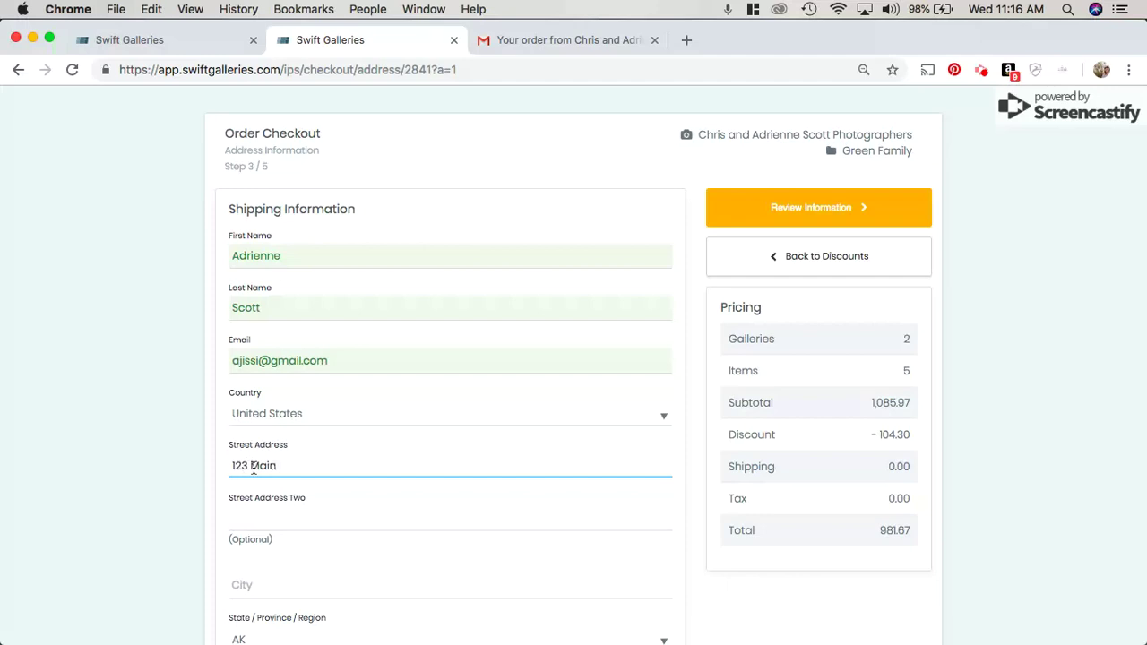
pyautogui.write('123 Main St')
pyautogui.click(296, 578)
pyautogui.write('Denver')
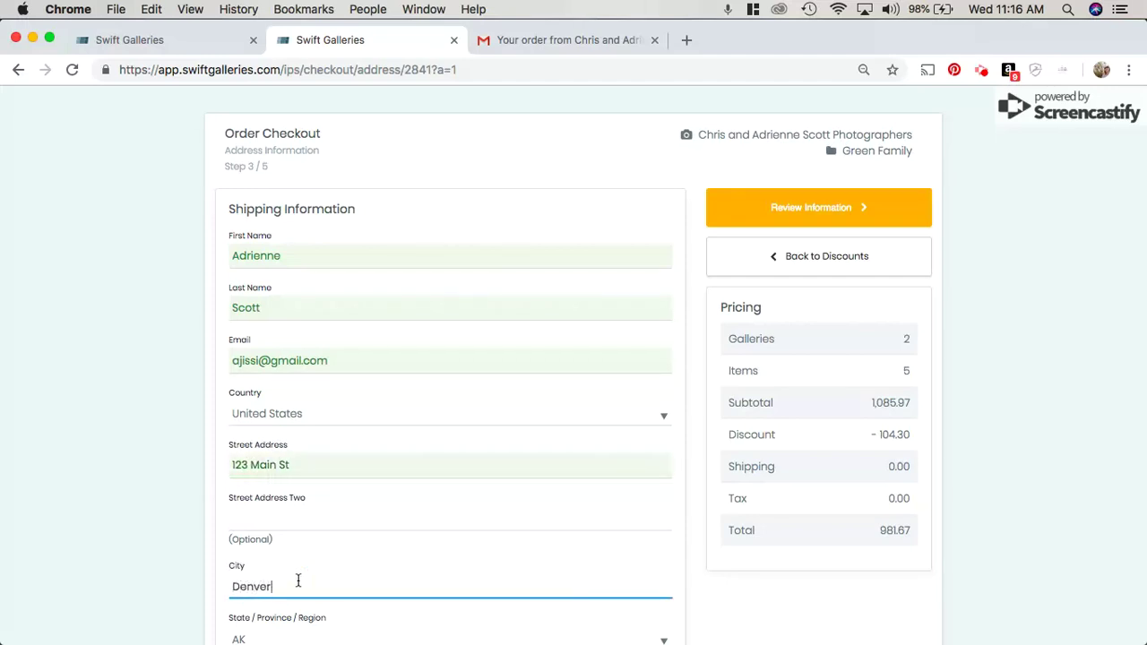
pyautogui.press('Tab')
pyautogui.press('Tab')
pyautogui.write('8')
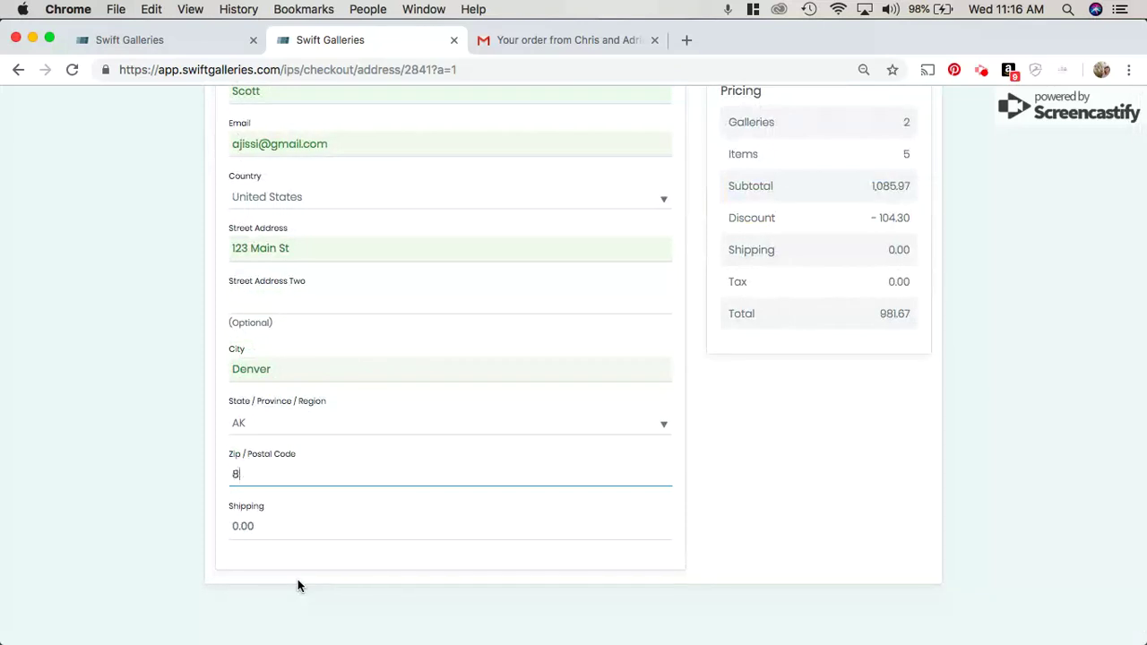
pyautogui.write('0917')
pyautogui.scroll(3, 853, 436)
# Step: Advance to the Review Order page and look over the order details
pyautogui.click(798, 208)
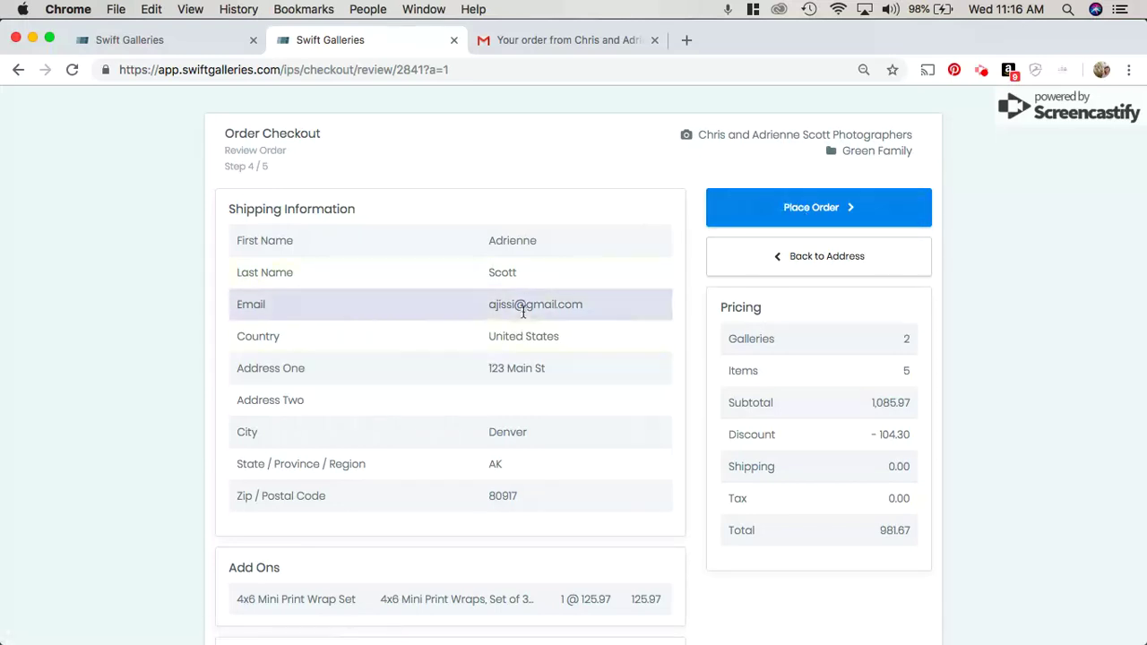
pyautogui.scroll(-5, 606, 419)
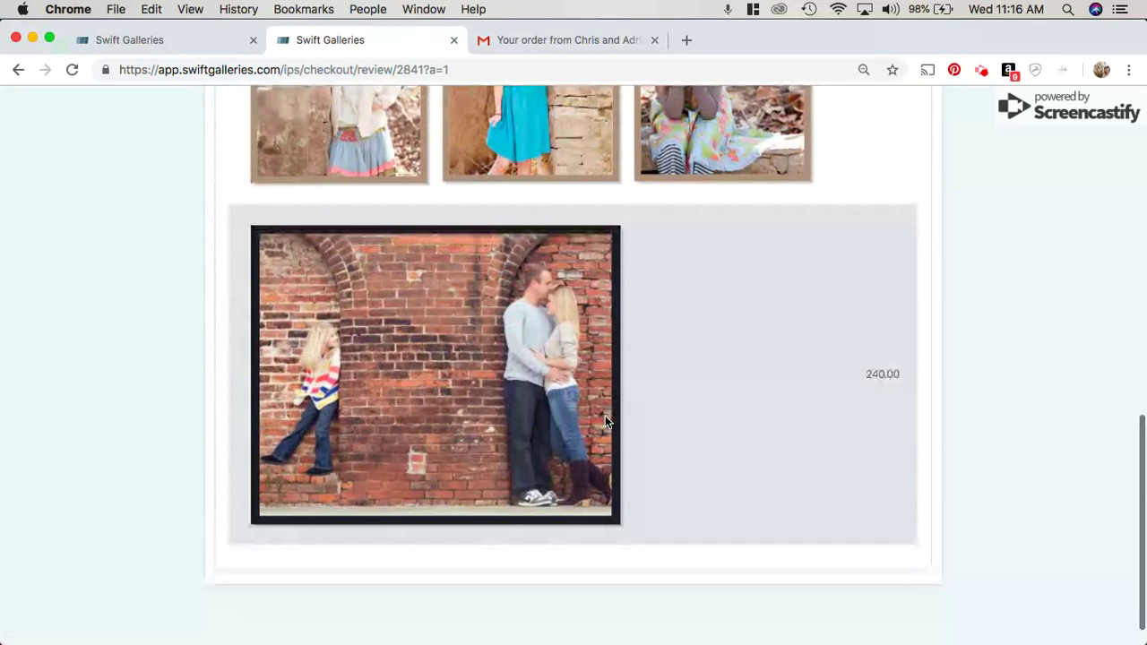
pyautogui.scroll(15, 605, 415)
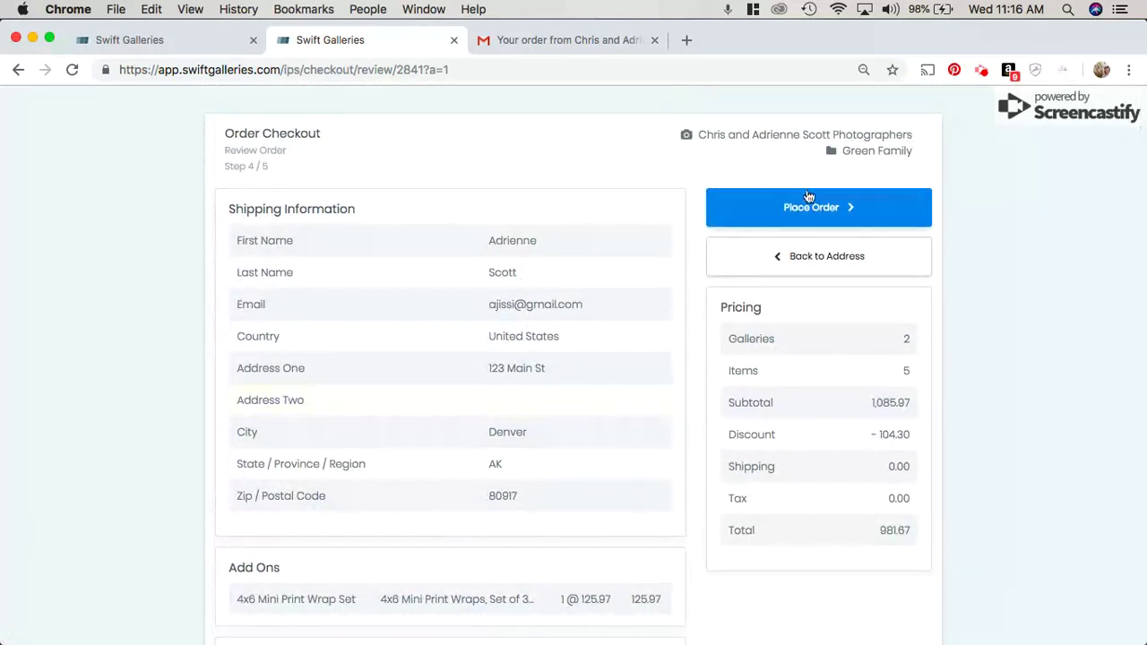
# Step: Place the 981.67 order and look over the Checkout Complete confirmation page
pyautogui.click(797, 211)
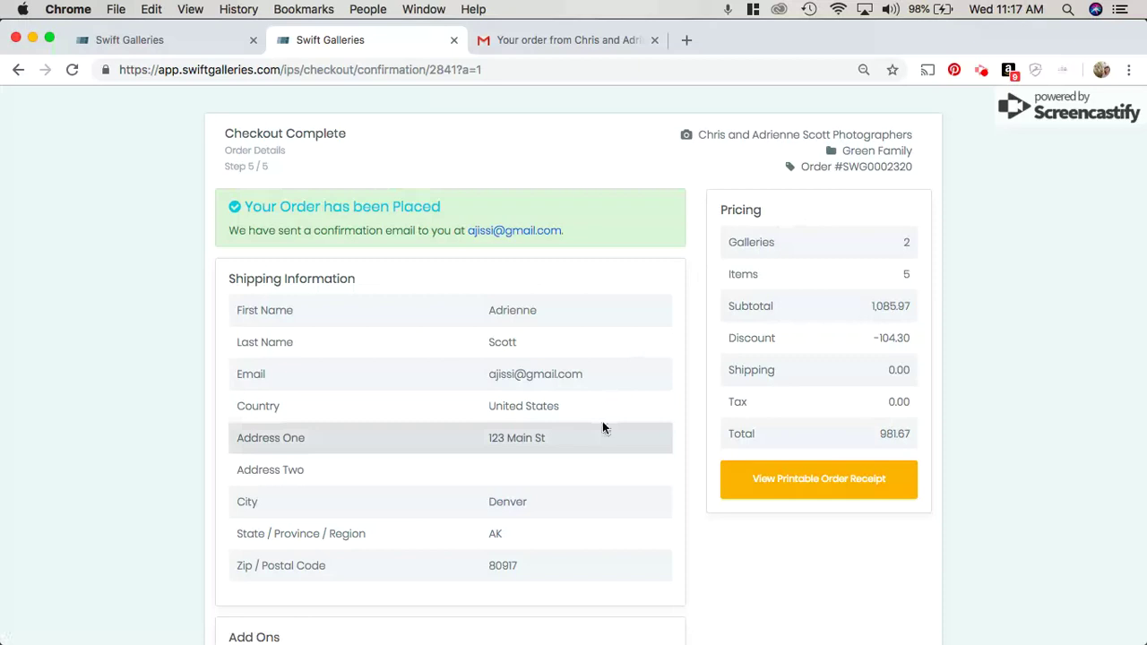
pyautogui.scroll(-5, 602, 428)
pyautogui.scroll(-5, 602, 427)
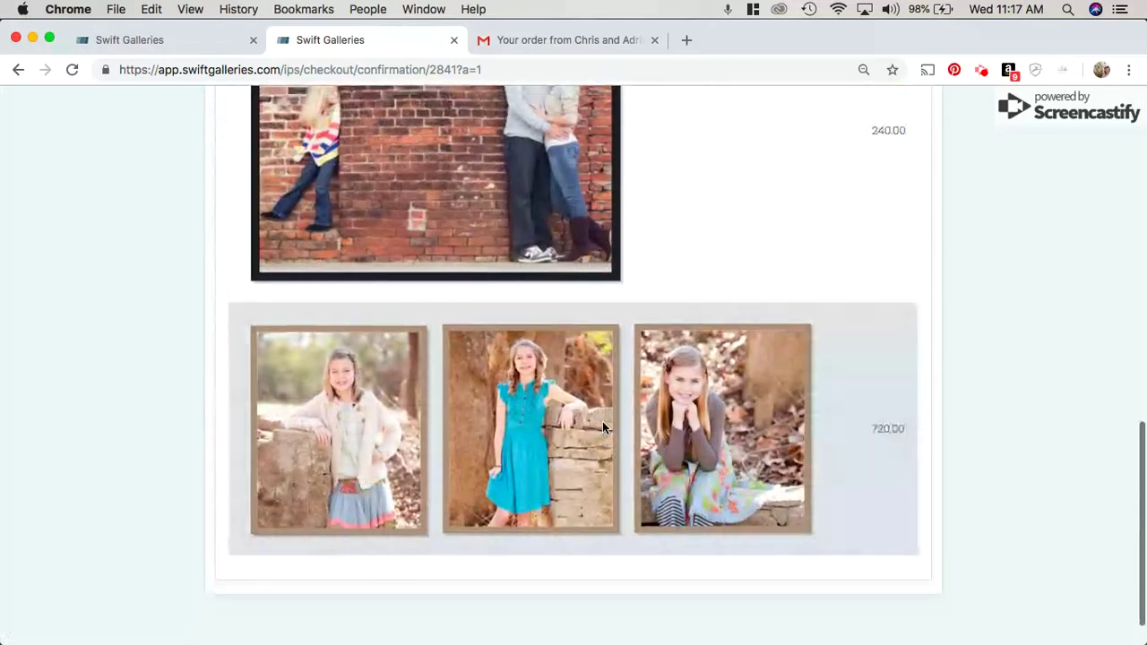
pyautogui.scroll(10, 602, 428)
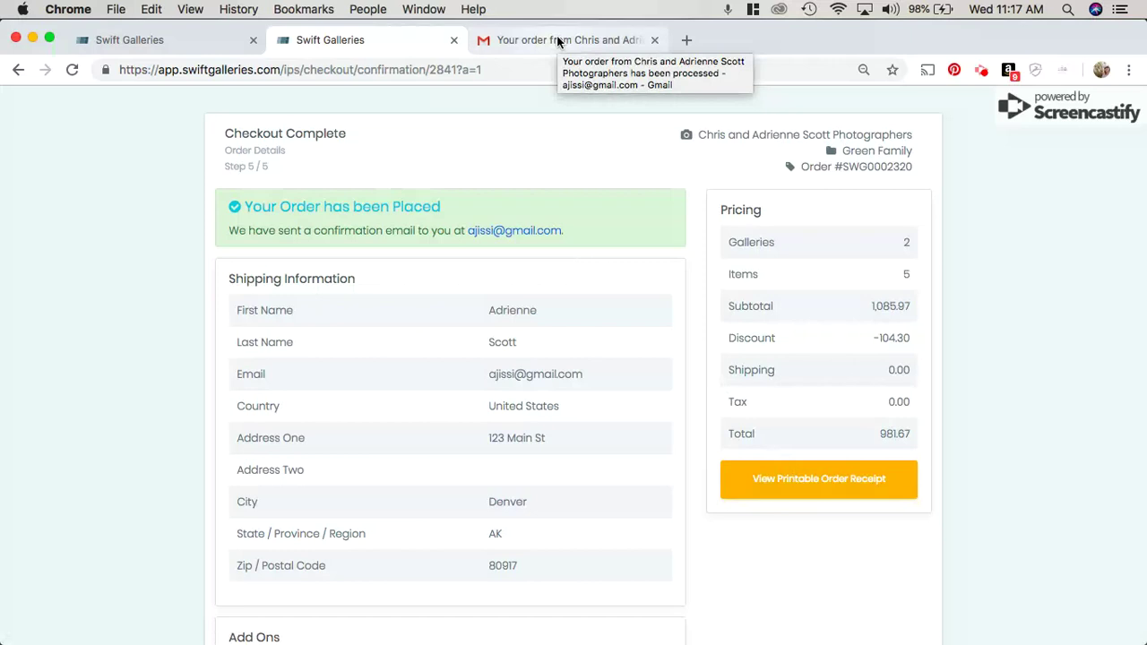
# Step: Open the 'Your Order Has Processed!' email and scroll through the 955.70 receipt
pyautogui.click(558, 40)
pyautogui.scroll(-2, 318, 525)
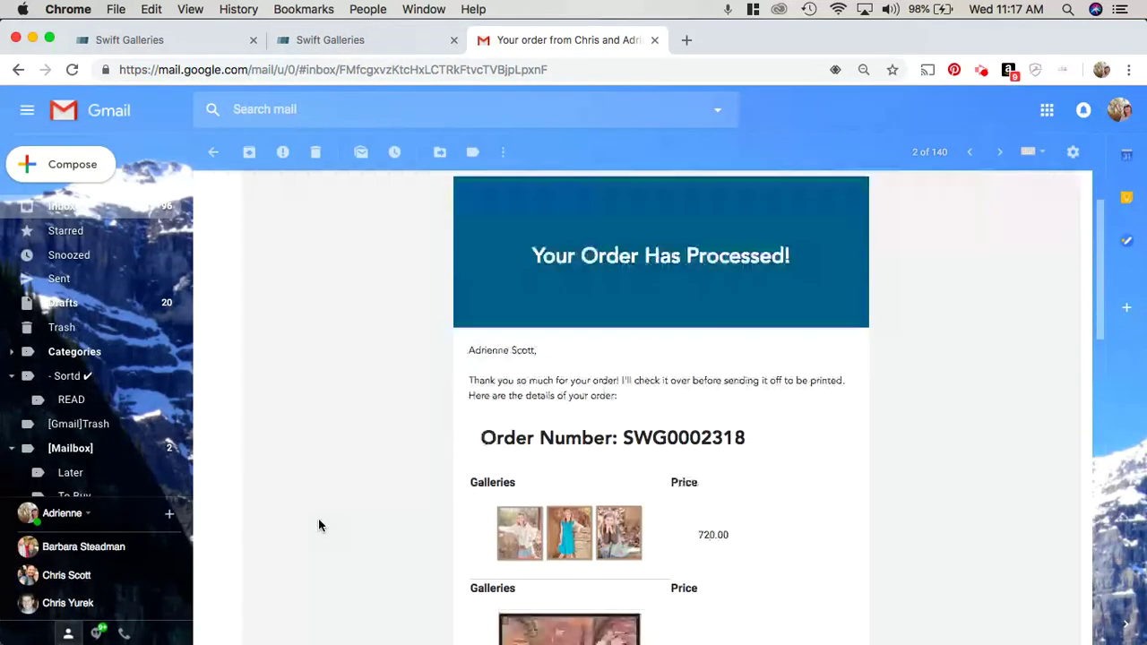
pyautogui.scroll(-5, 318, 525)
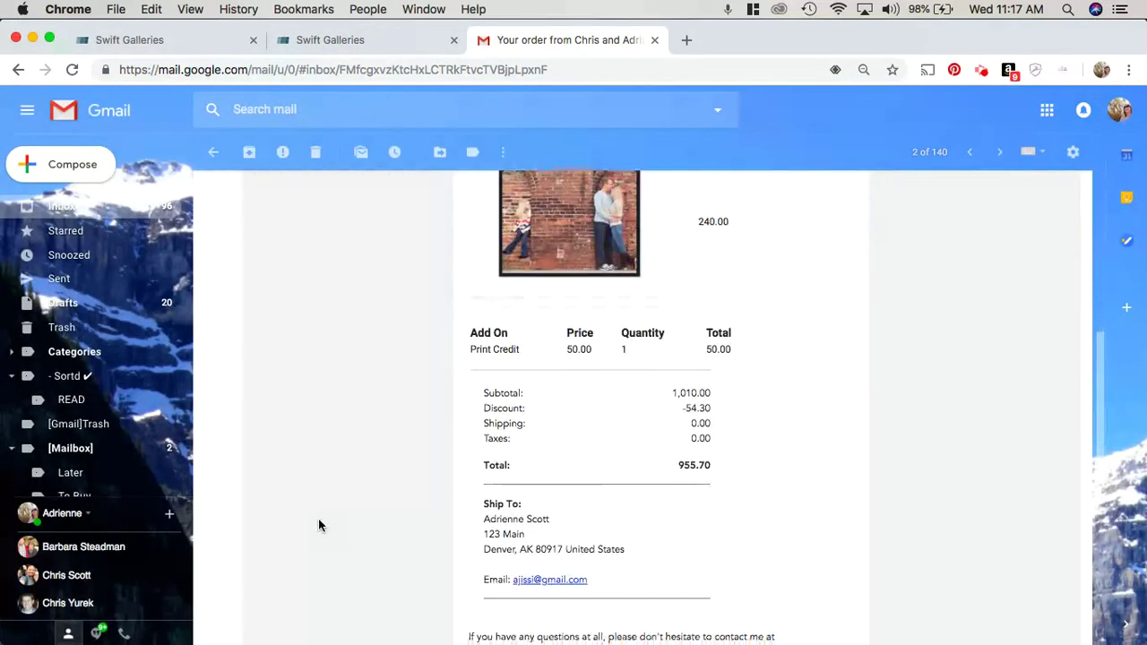
pyautogui.scroll(-3, 319, 525)
pyautogui.scroll(10, 318, 525)
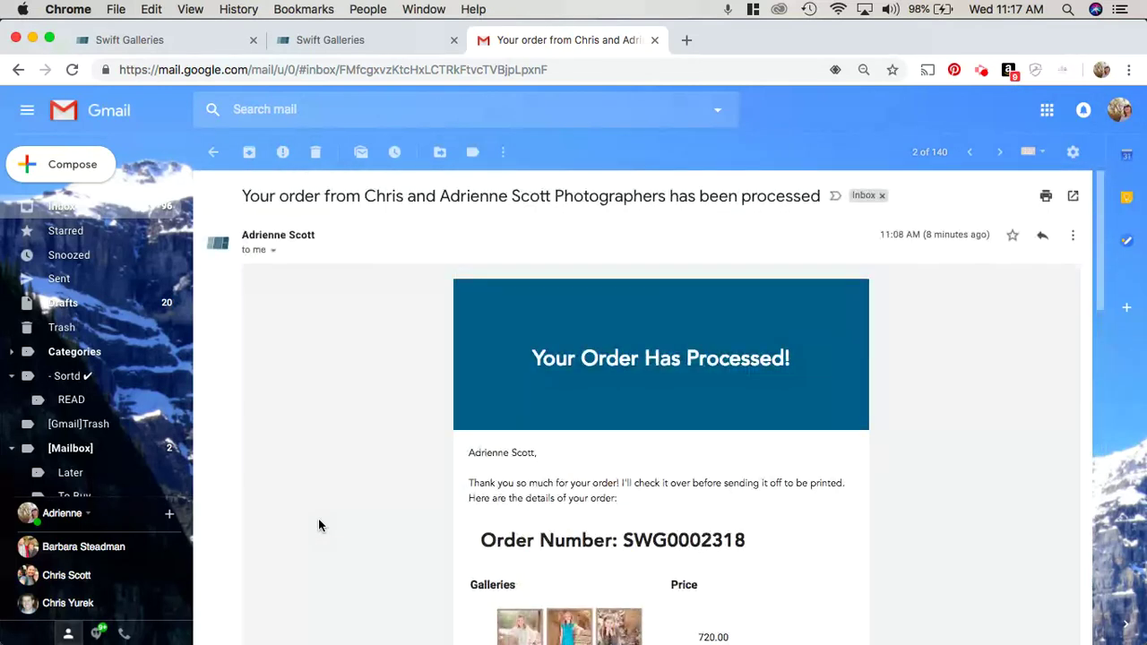